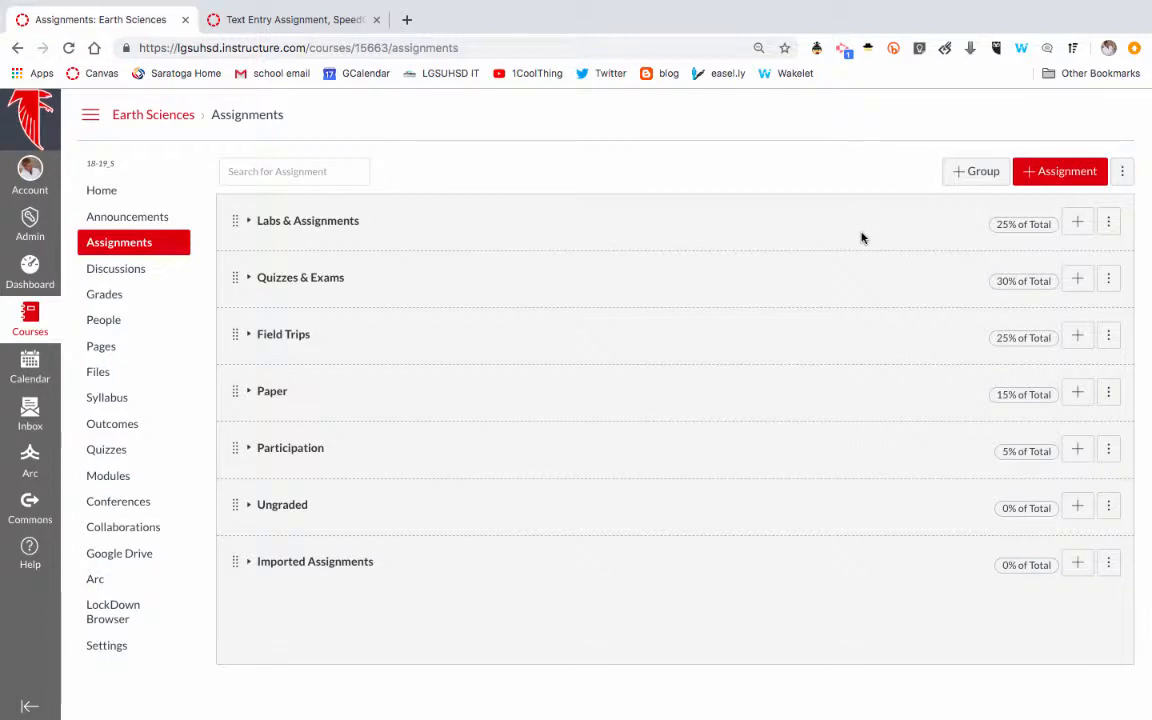
Step: Start a new assignment in the Earth Sciences course and review its name, description, points, grading and submission settings
left_click(1060, 172)
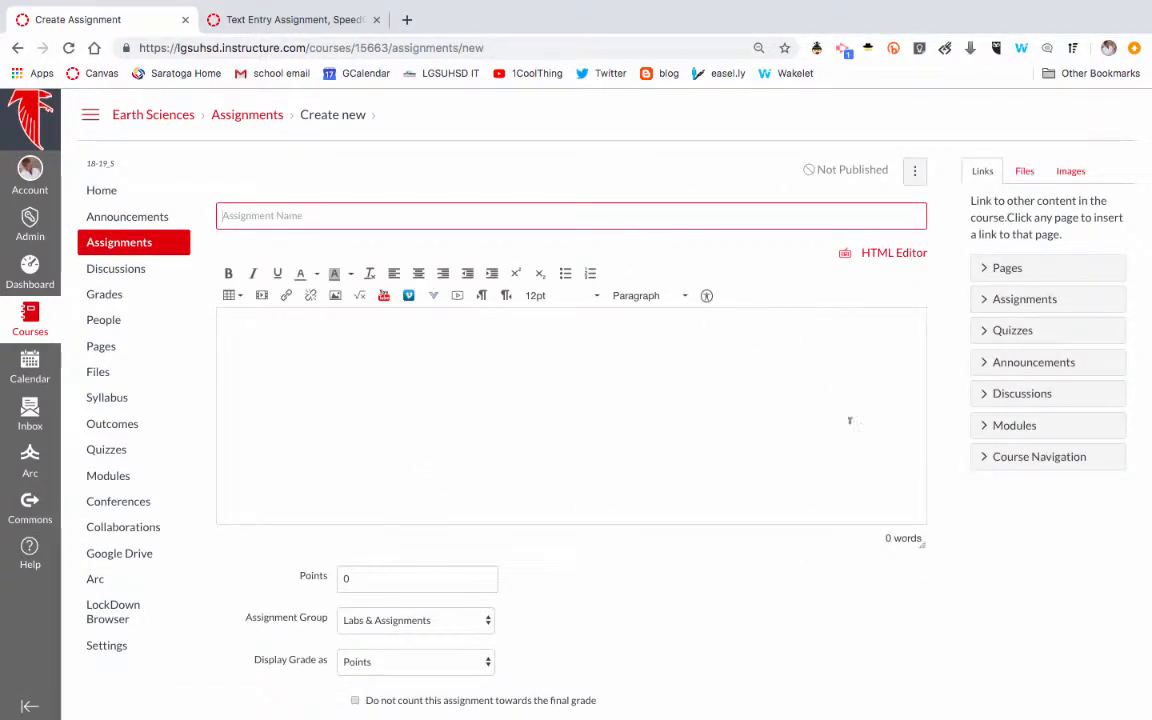
scroll(797, 618, "down", 5)
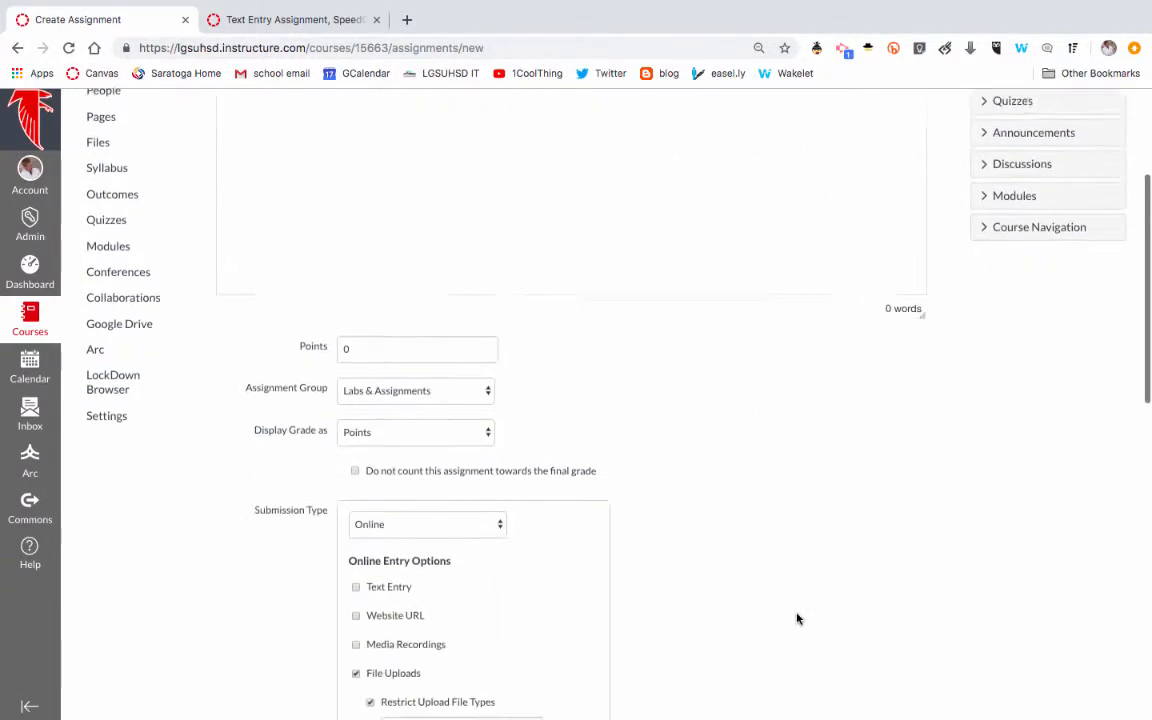
scroll(797, 618, "up", 5)
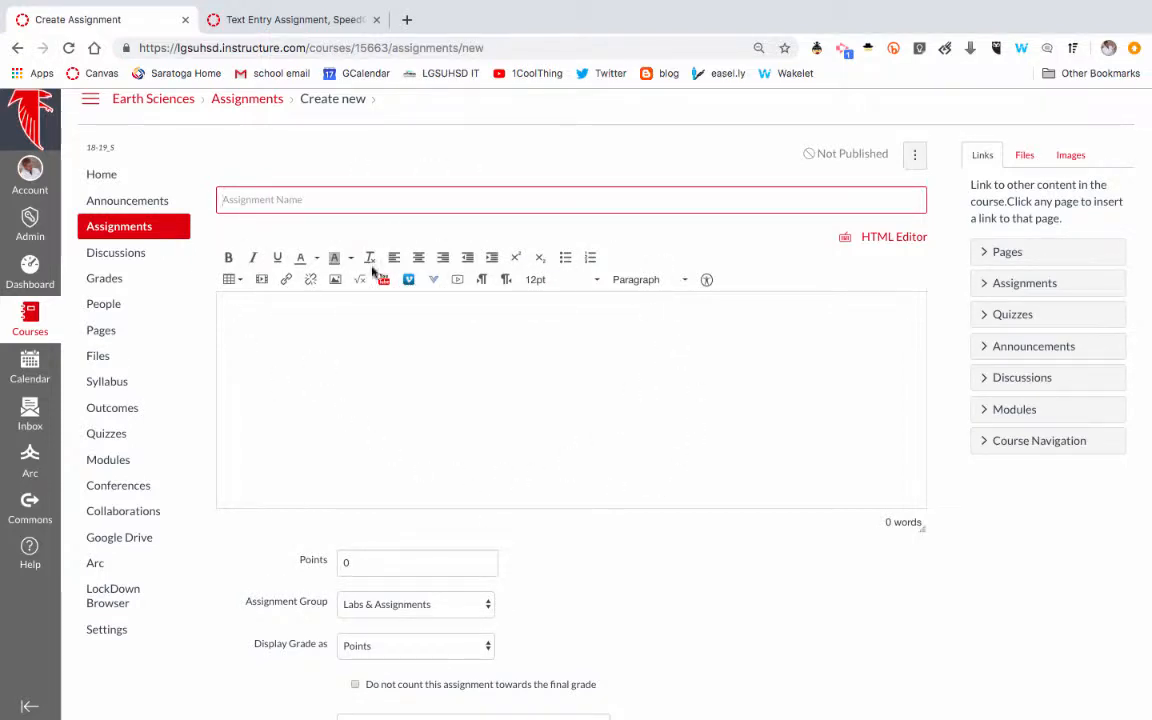
scroll(629, 434, "down", 1)
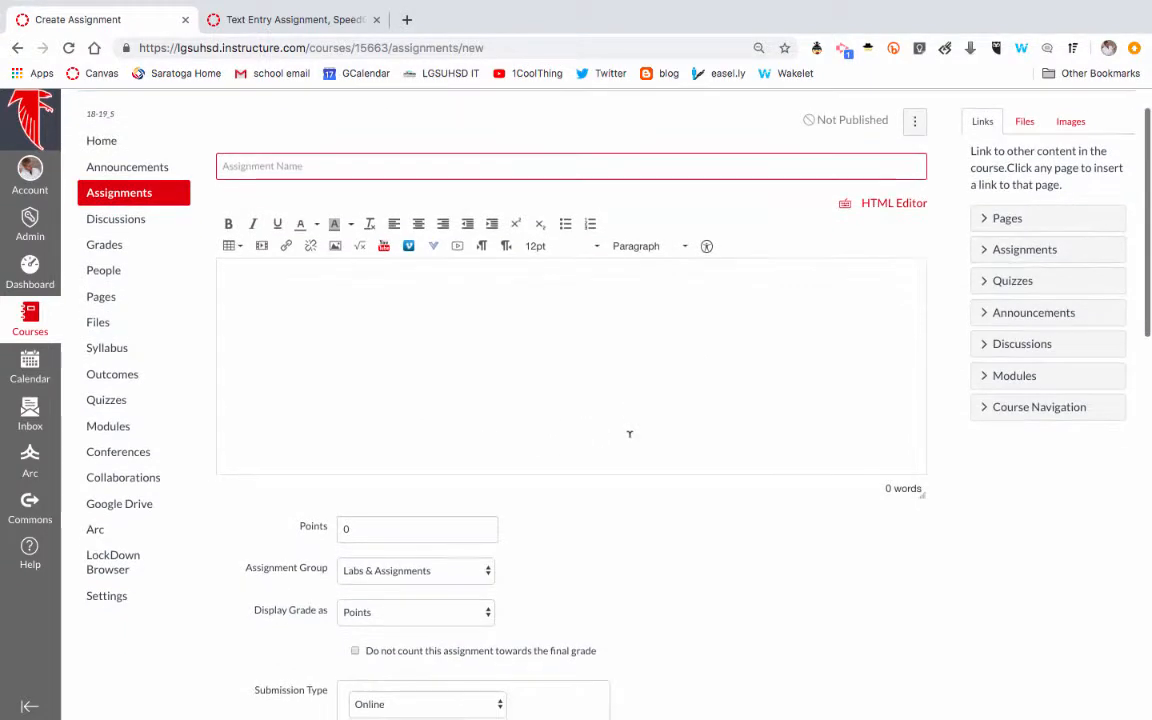
scroll(629, 434, "down", 1)
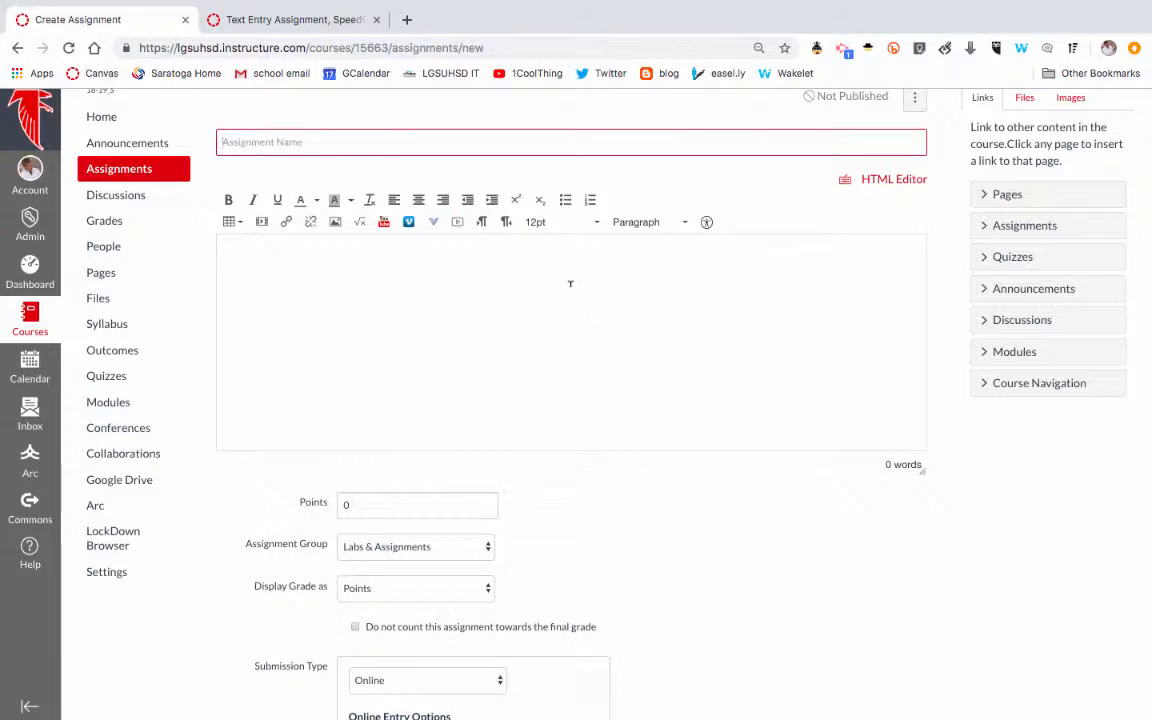
scroll(570, 284, "down", 2)
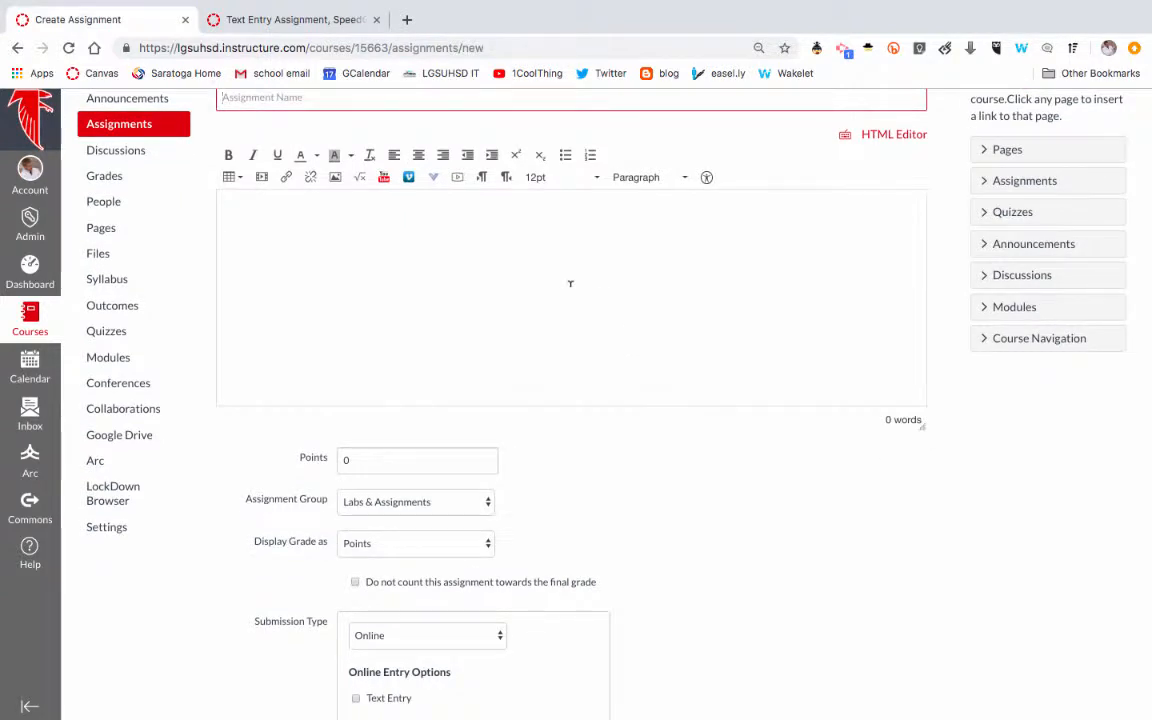
scroll(570, 284, "down", 1)
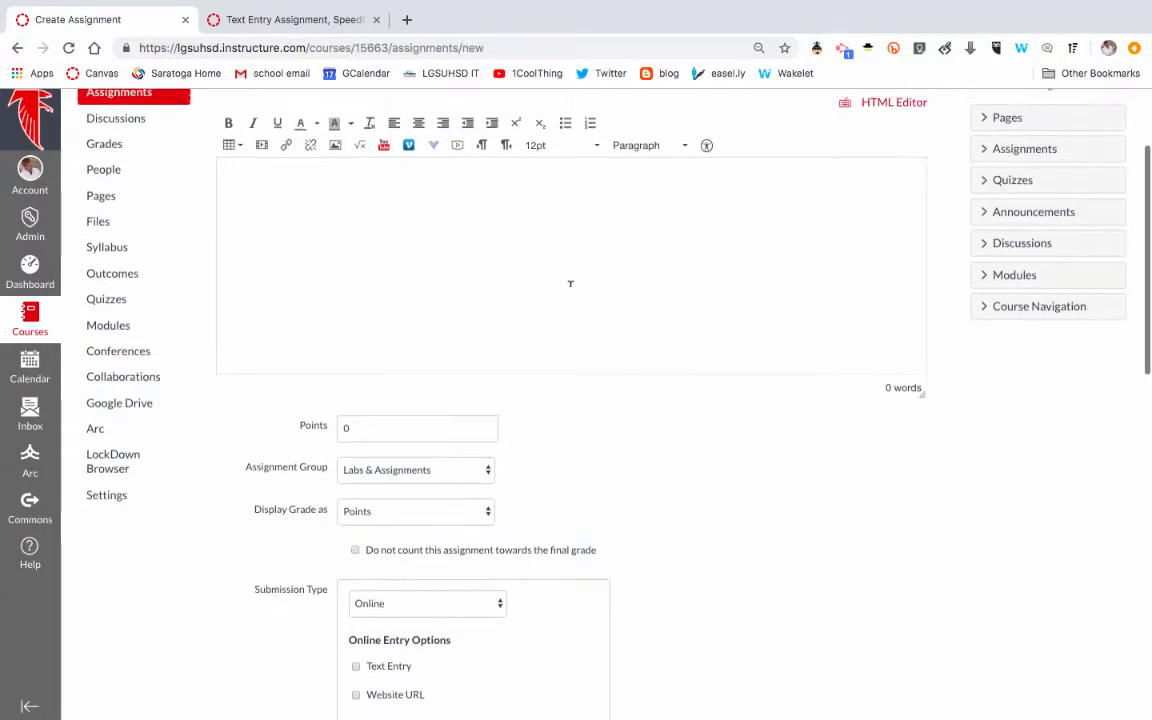
scroll(570, 284, "up", 3)
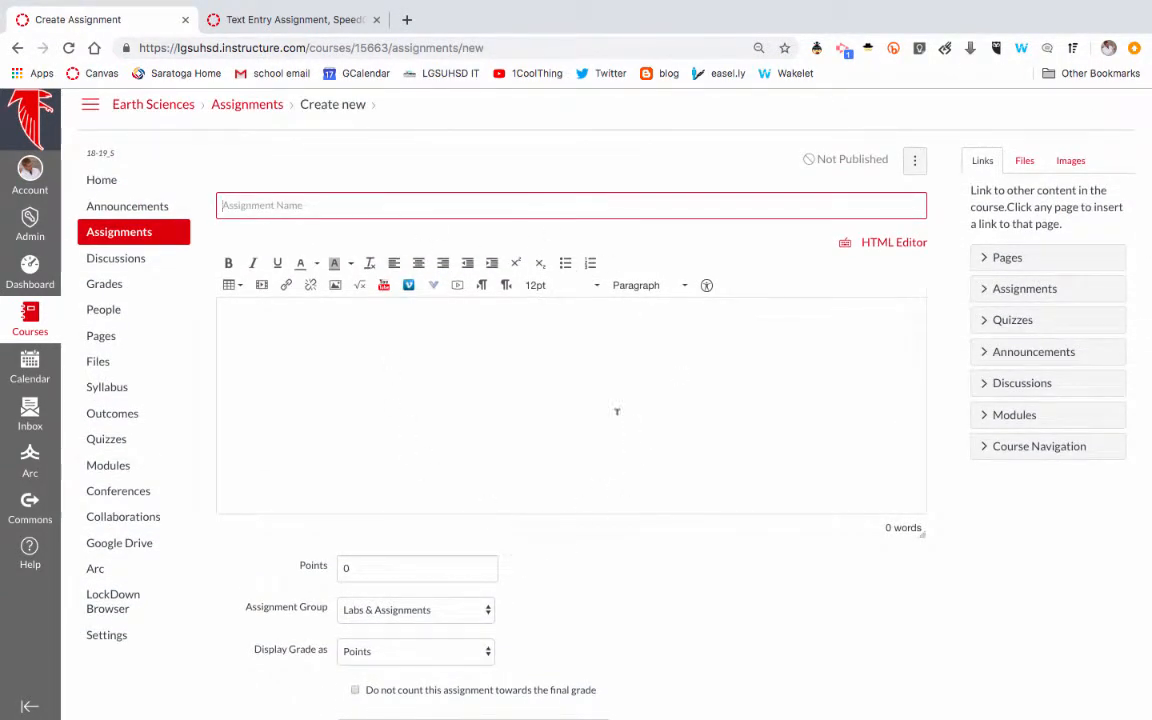
scroll(604, 393, "down", 7)
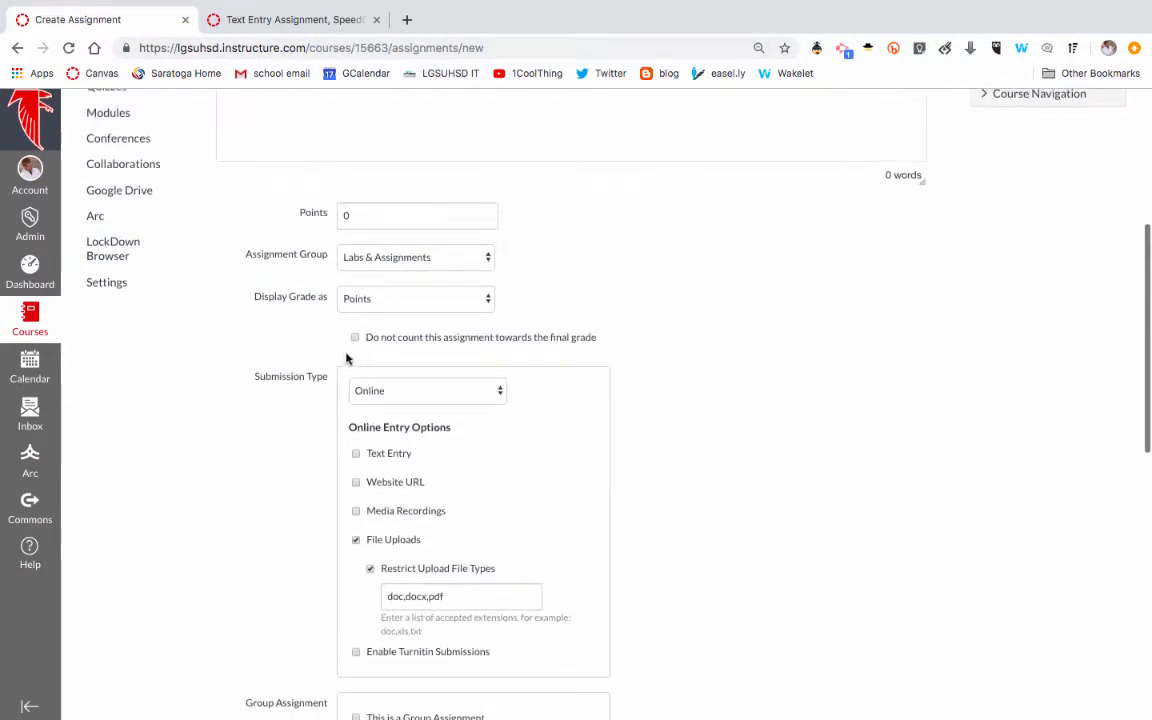
Step: Try the No Submission and On Paper submission types on the new assignment, leaving it as a non-group assignment
left_click(417, 393)
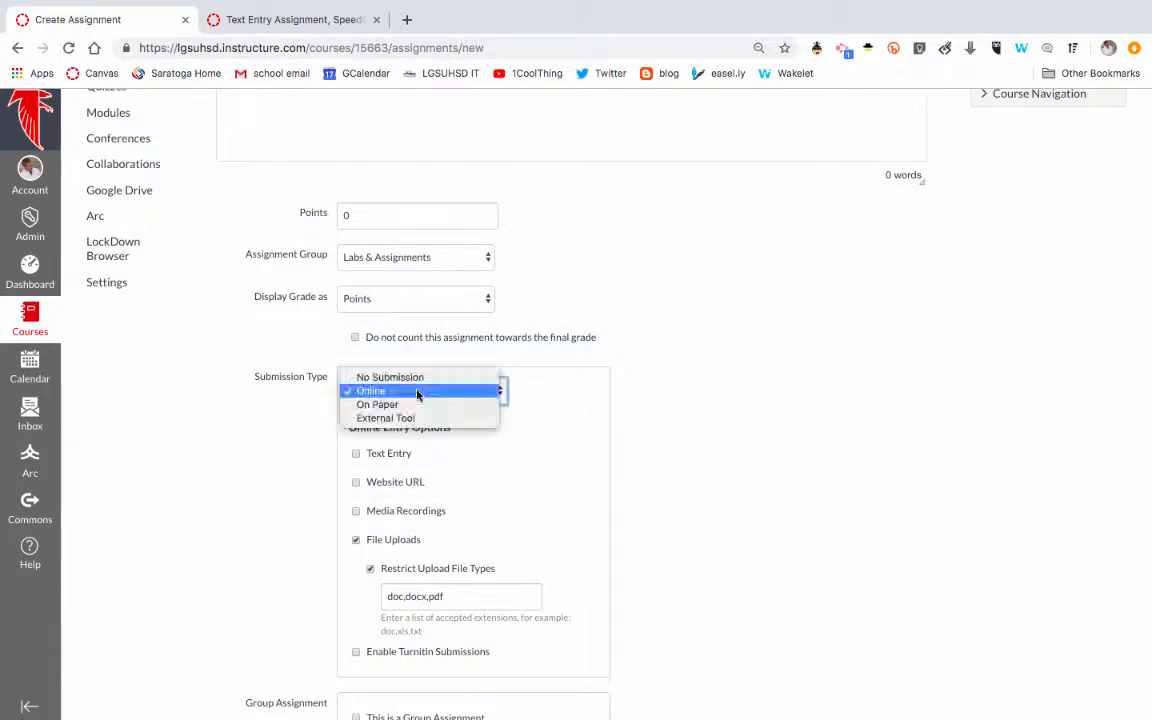
left_click(420, 379)
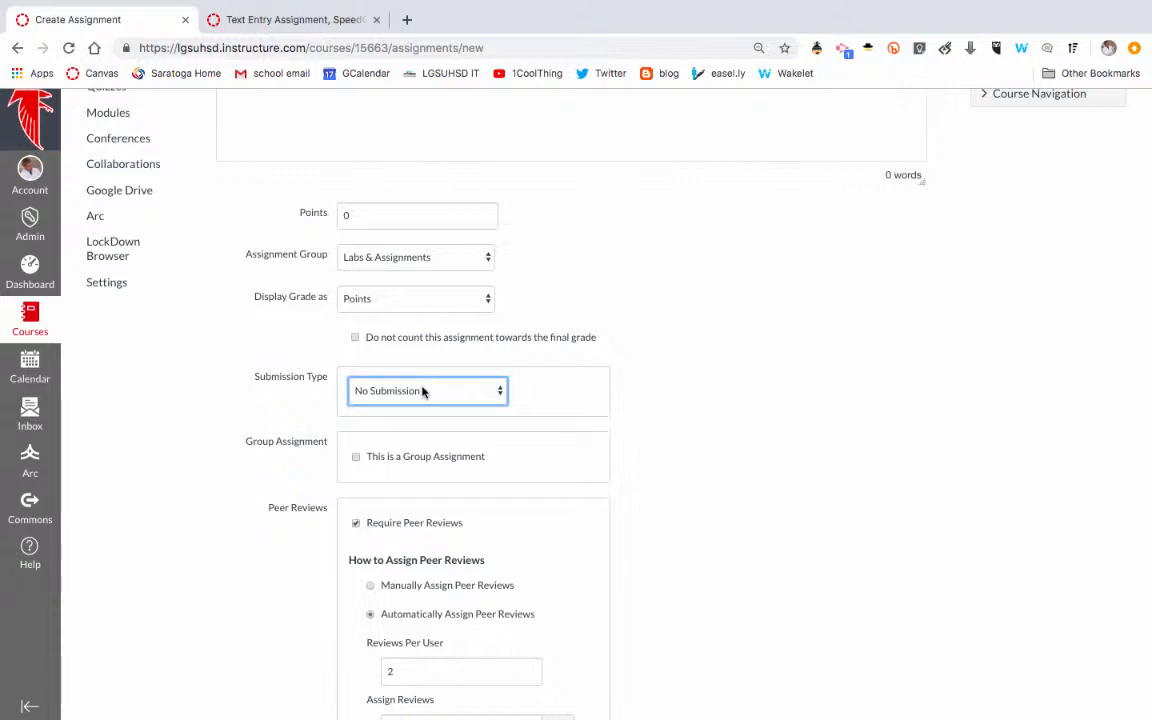
left_click(423, 392)
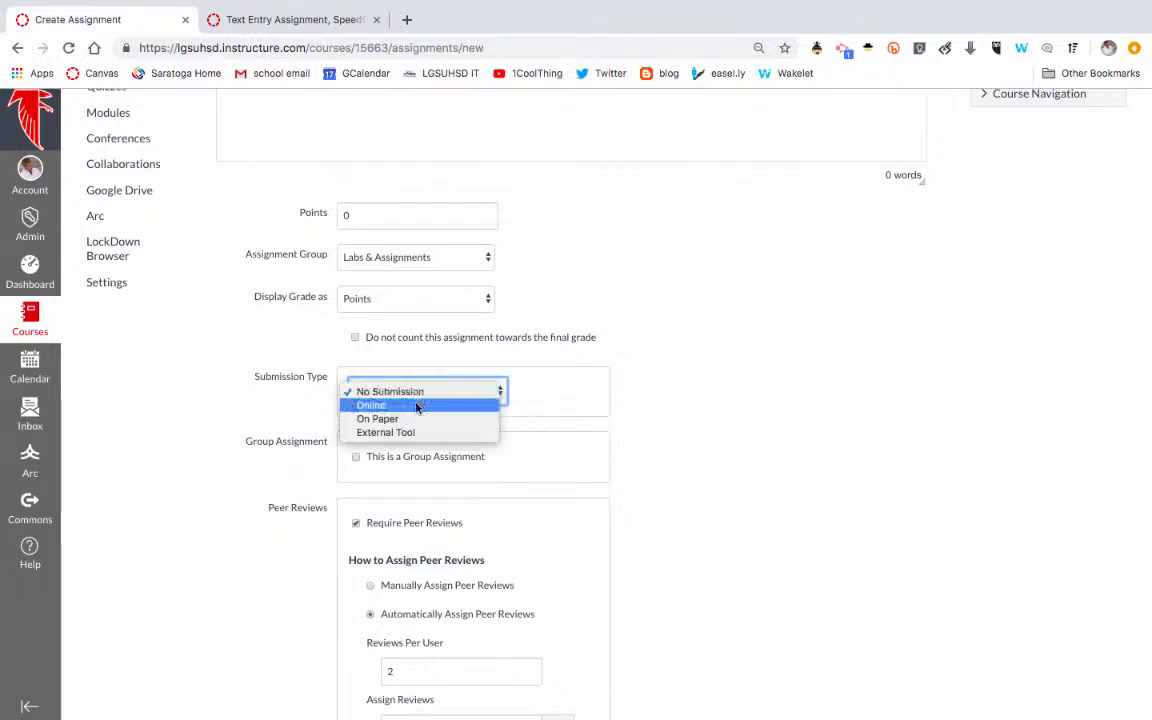
left_click(404, 419)
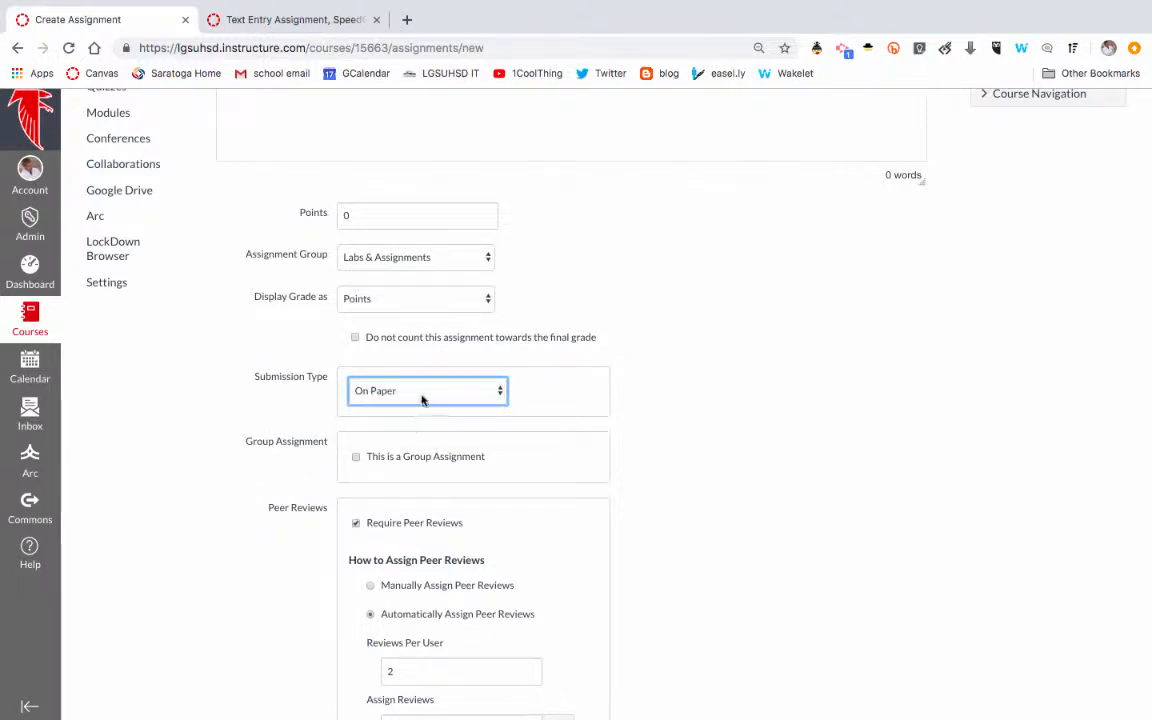
left_click(478, 470)
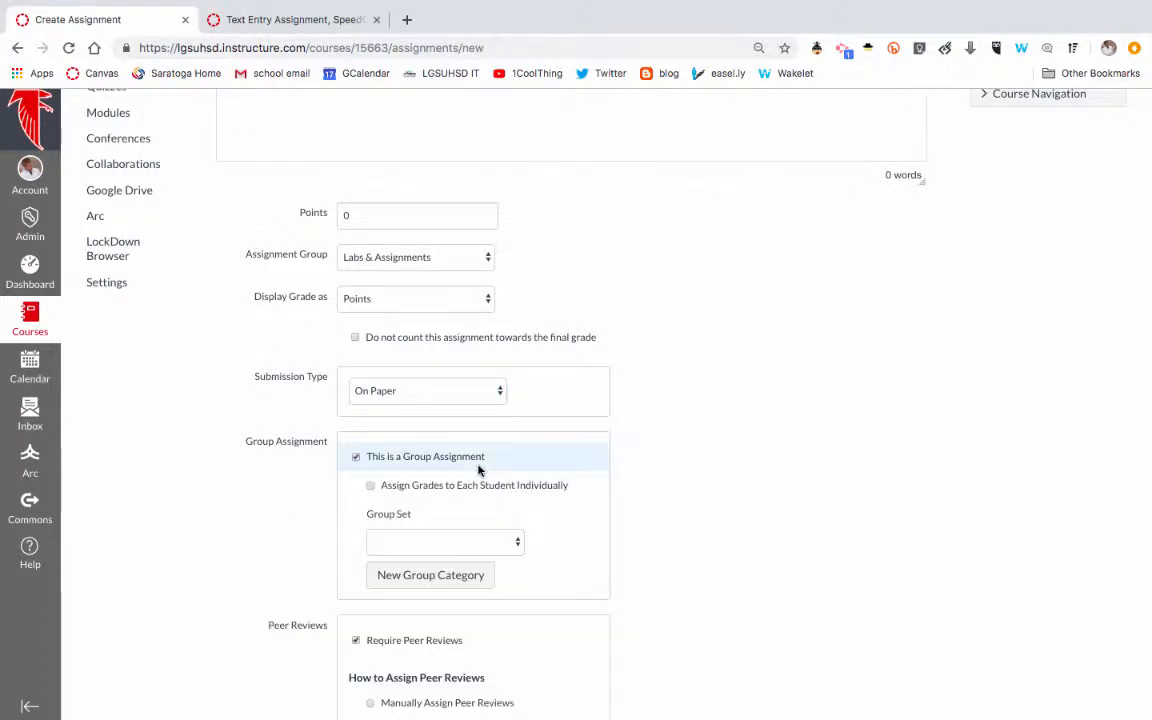
left_click(355, 457)
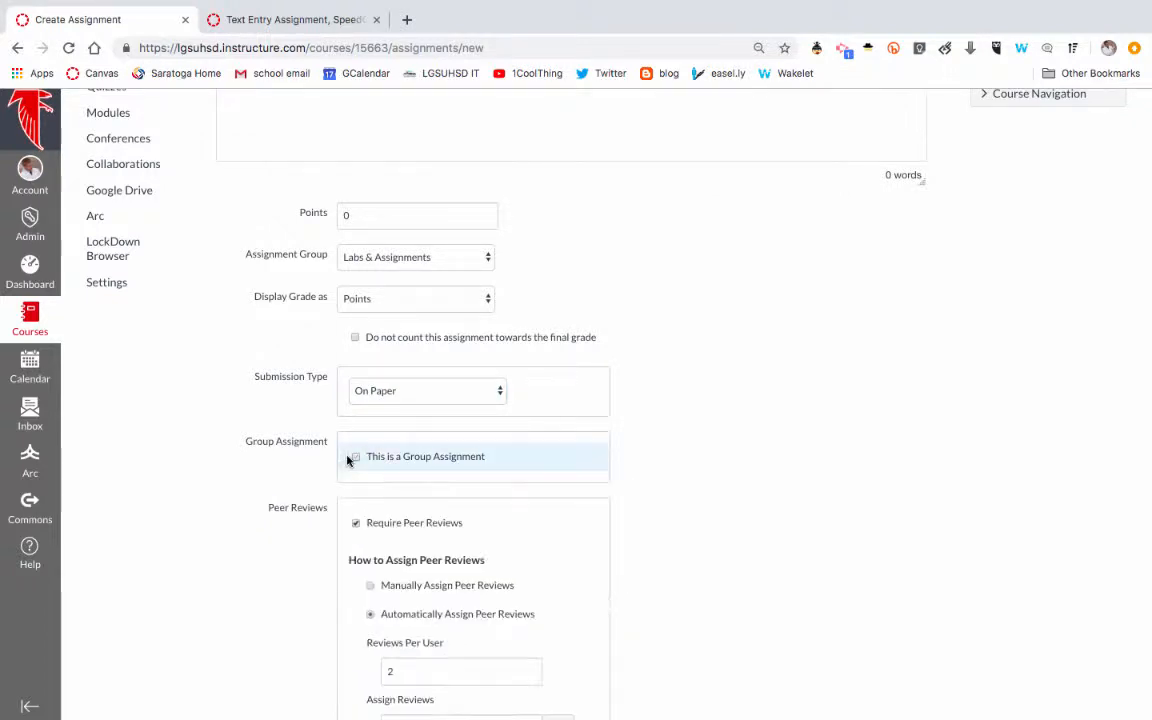
Step: Set the submission type to Online with Text Entry as the only entry option, turning off File Uploads
left_click(418, 393)
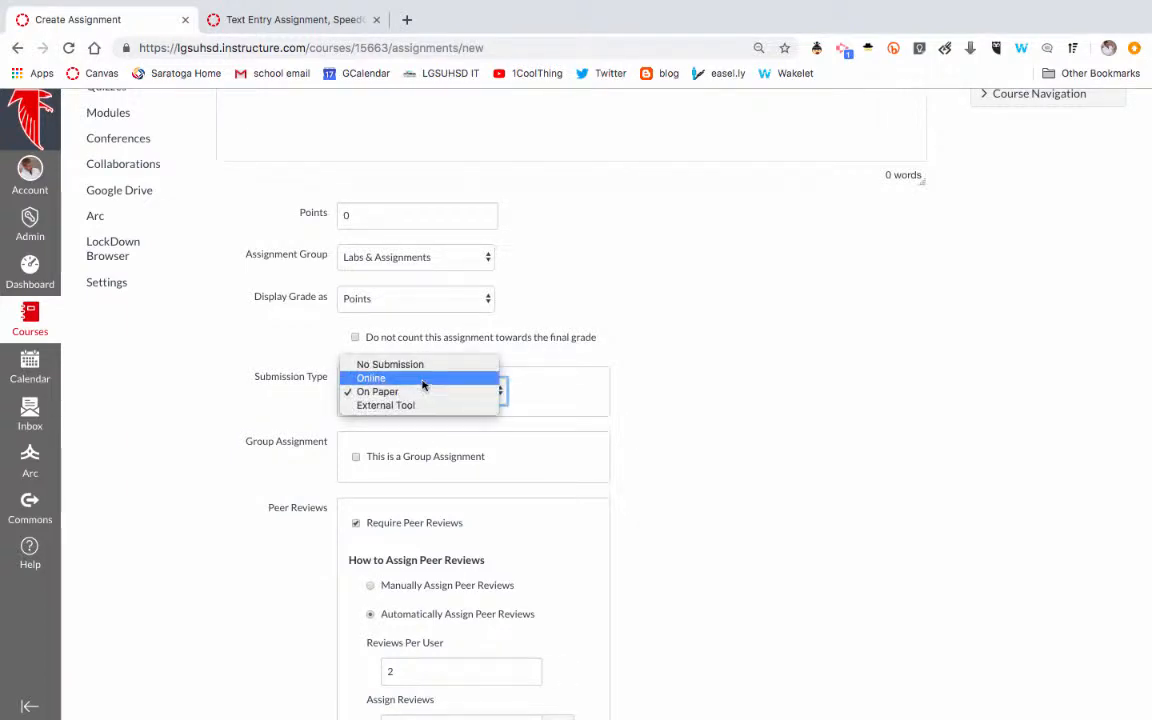
left_click(423, 379)
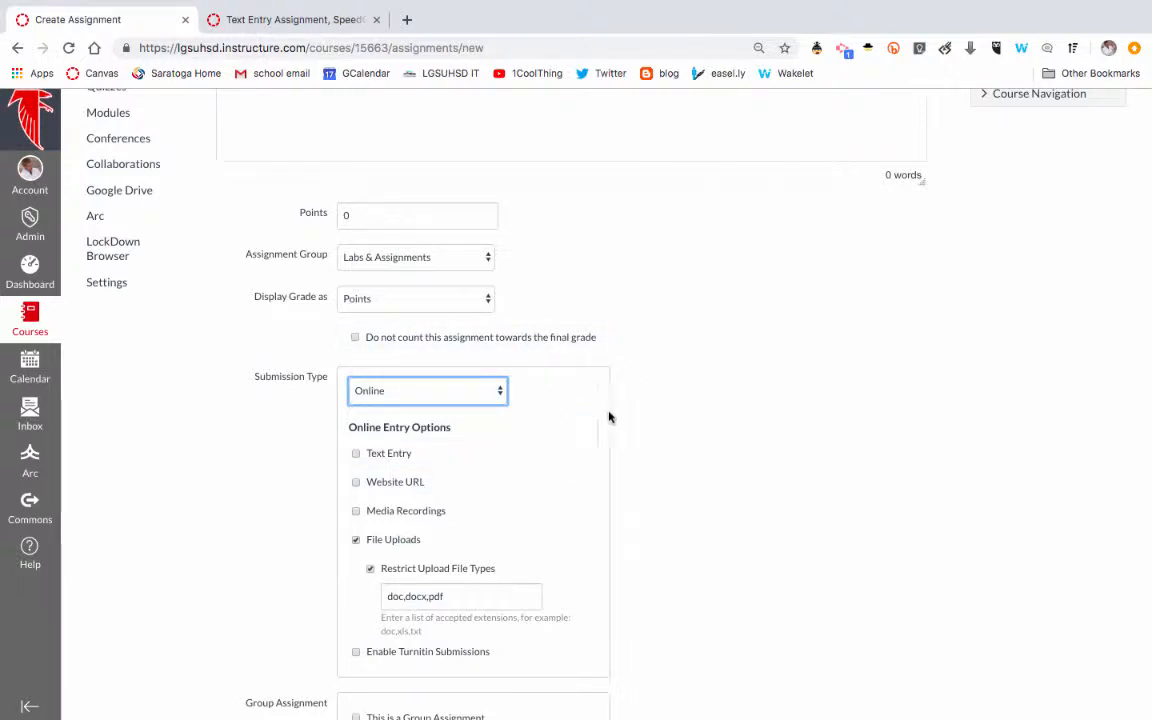
scroll(669, 408, "down", 3)
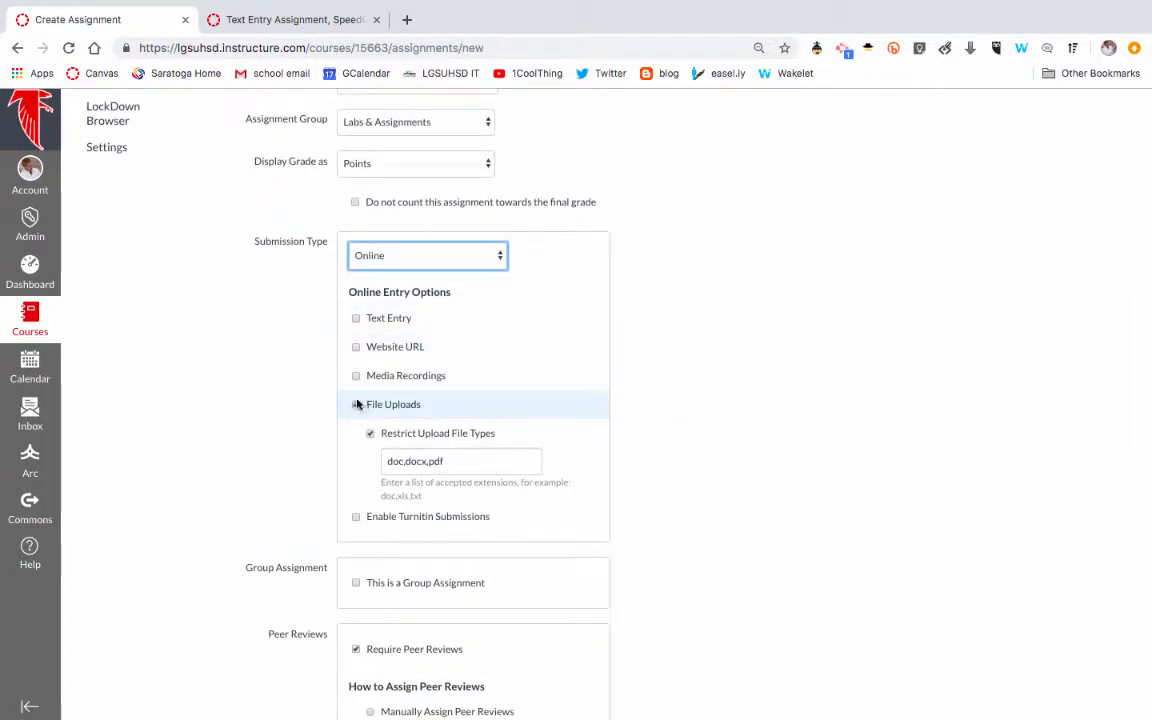
left_click(358, 317)
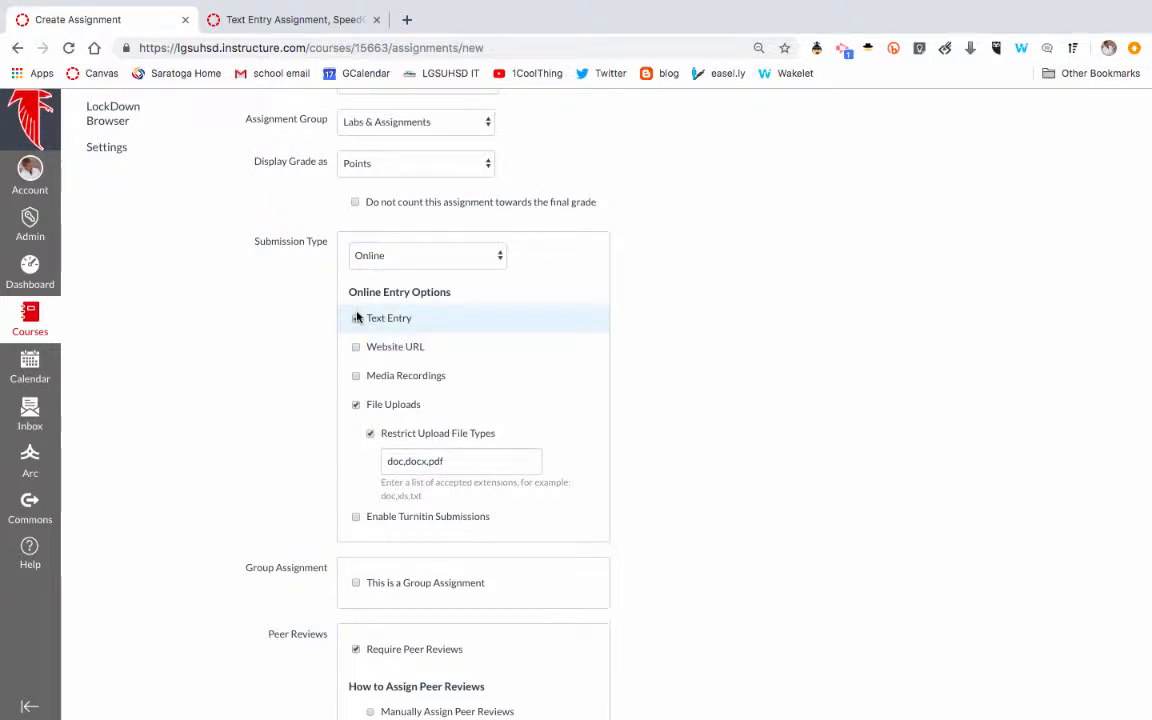
left_click(356, 404)
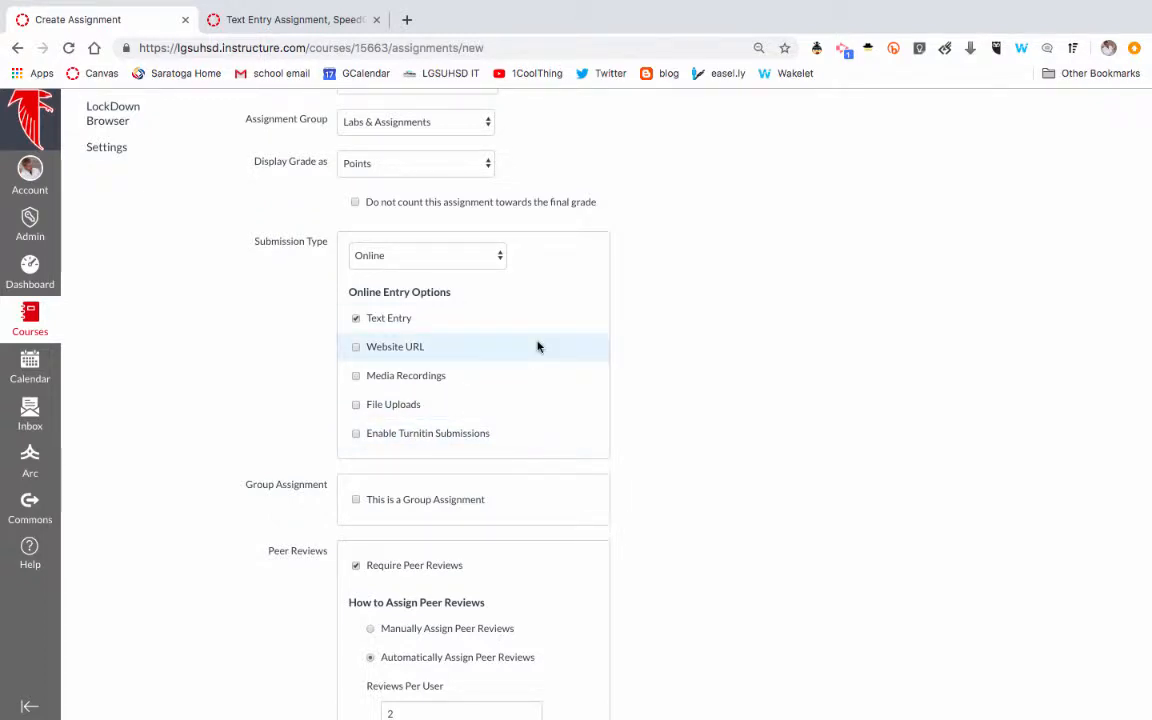
scroll(483, 320, "up", 2)
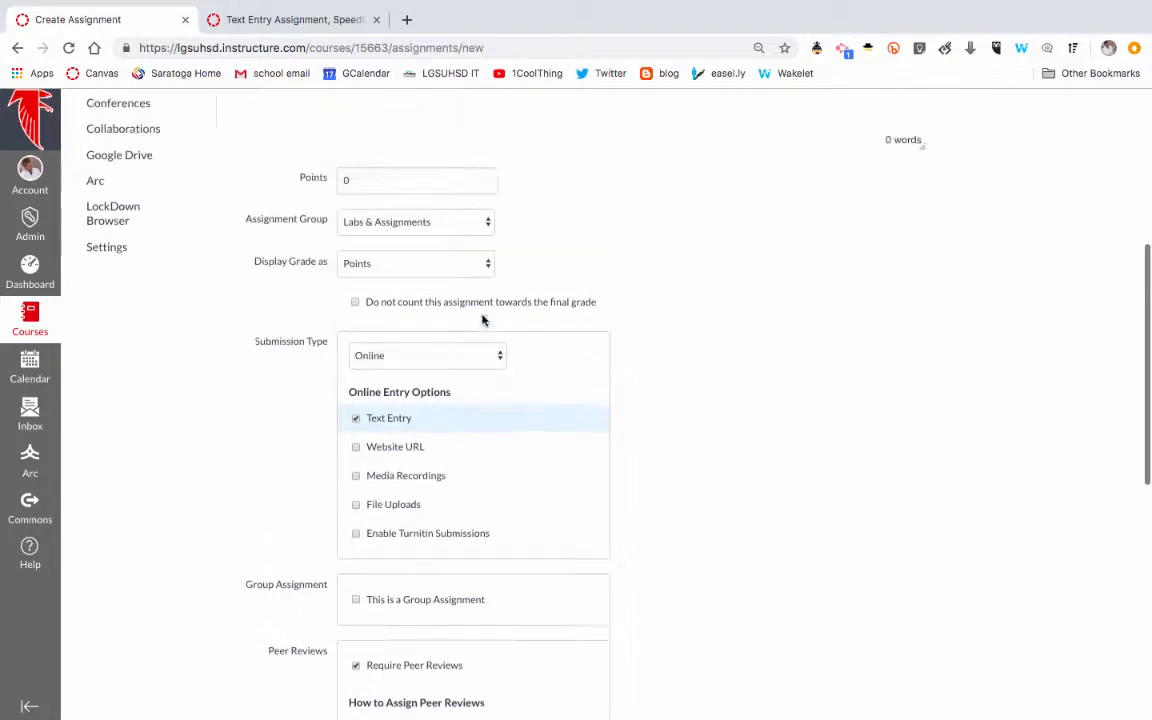
scroll(483, 320, "up", 5)
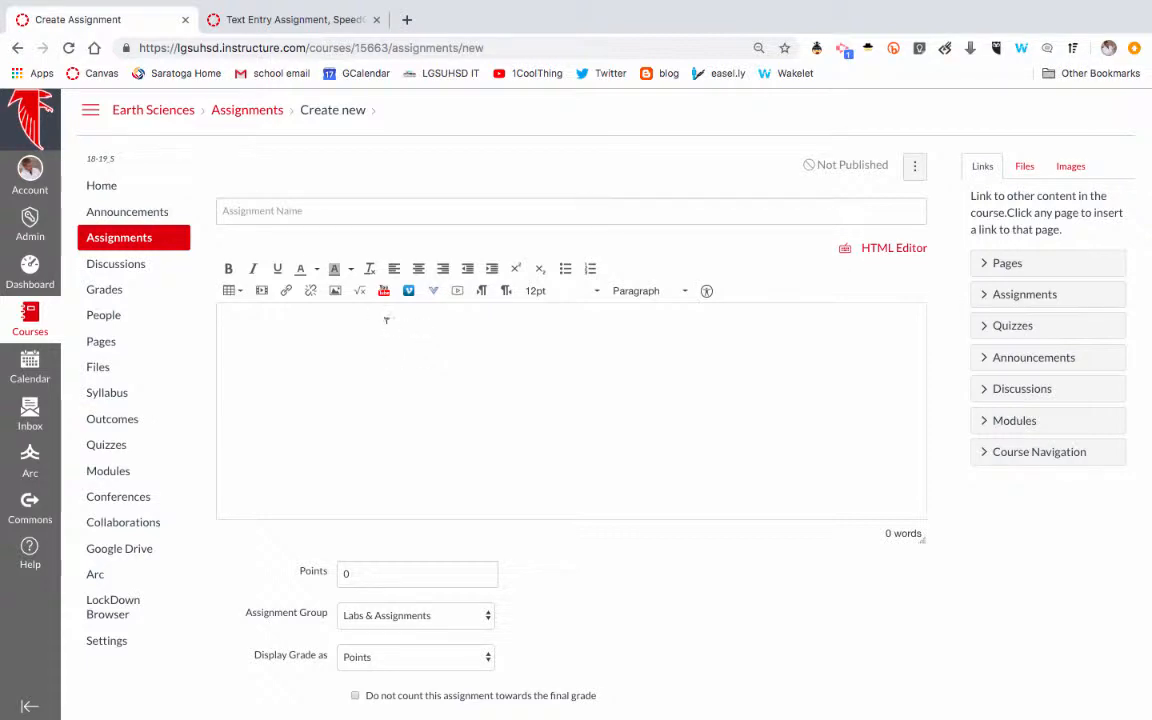
Step: Try Website URL in place of Text Entry, and replace it with Media Recordings as the only online entry option
scroll(408, 302, "down", 10)
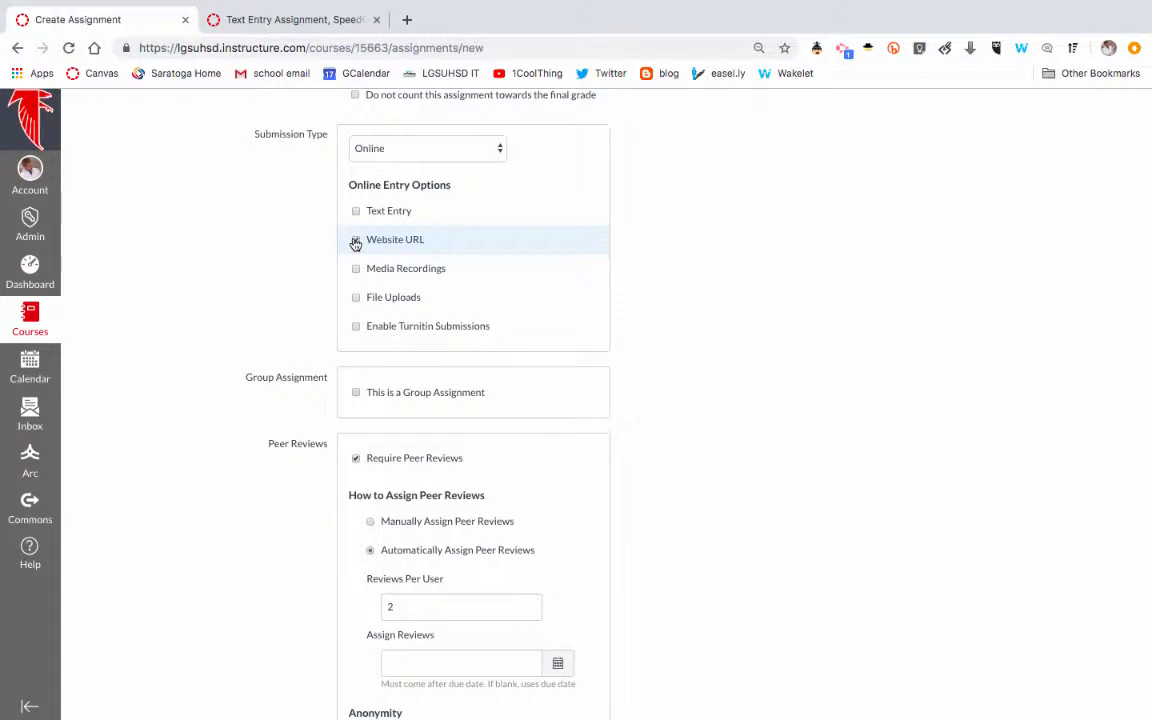
left_click(355, 241)
left_click(356, 268)
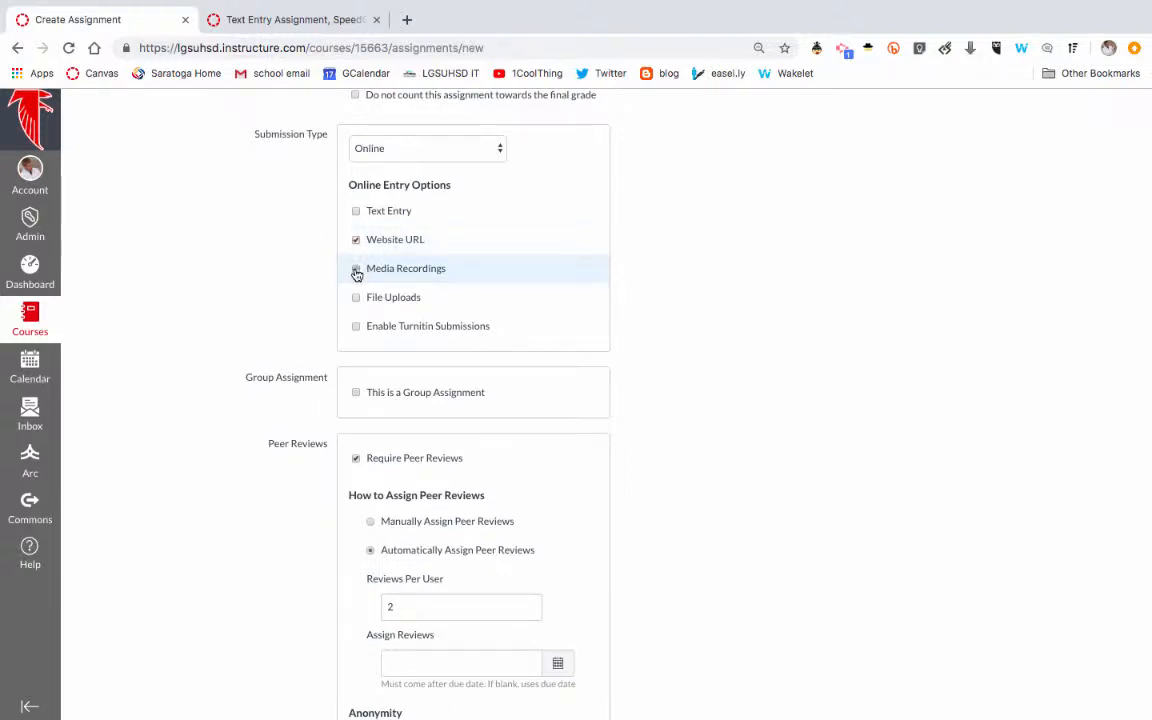
left_click(356, 239)
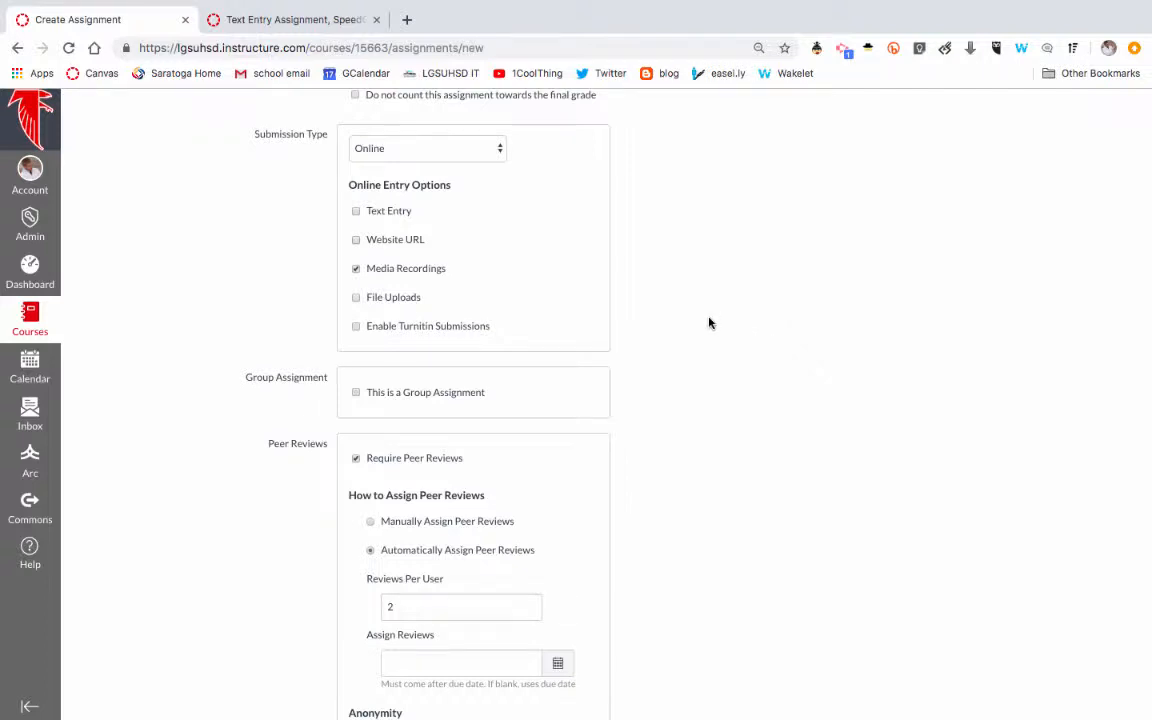
Step: Make File Uploads the only online entry option and enable Turnitin submissions for the assignment
left_click(355, 300)
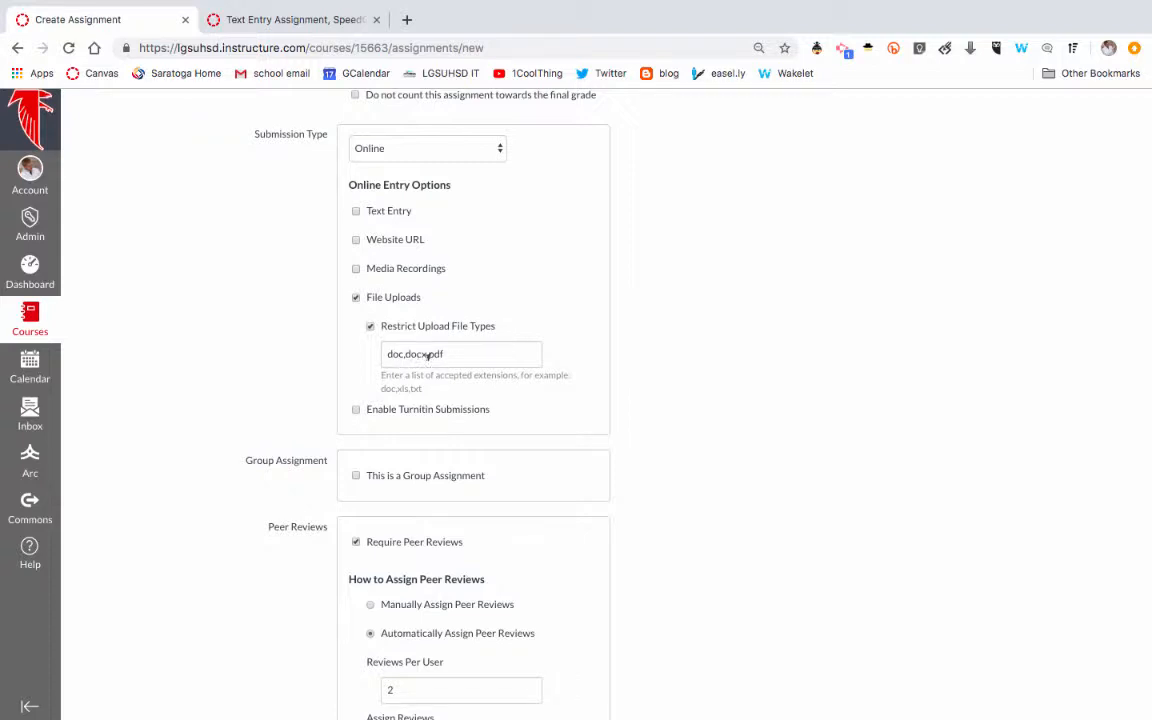
scroll(453, 353, "down", 1)
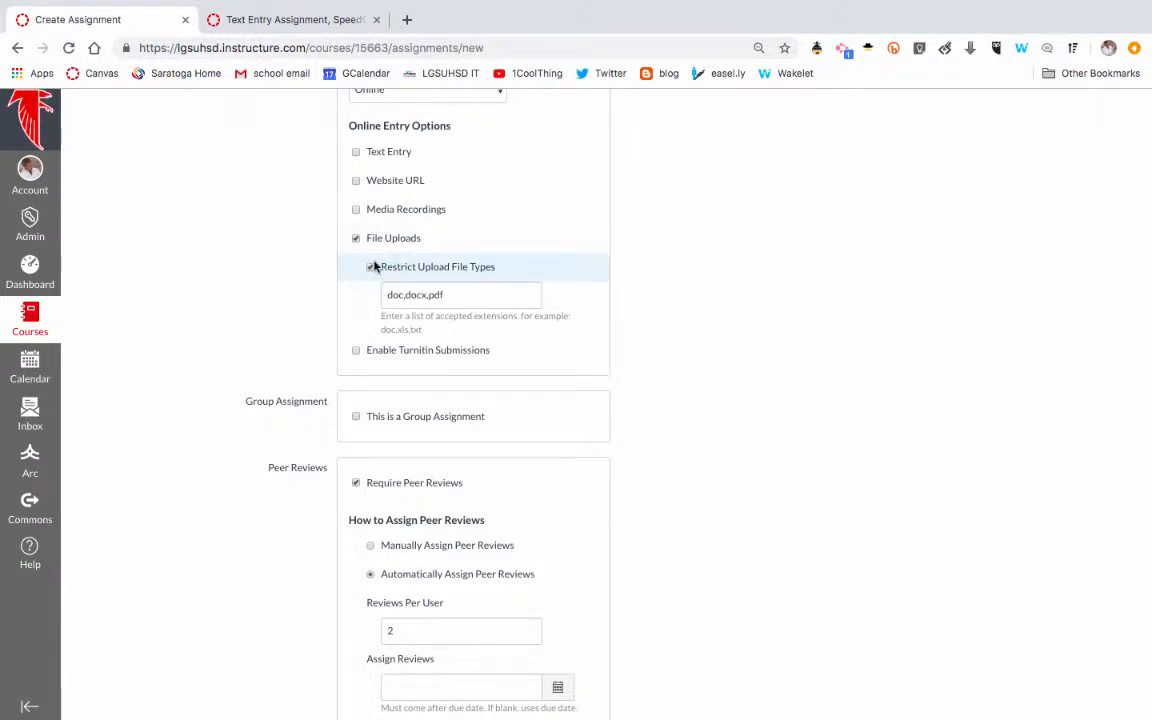
left_click(356, 352)
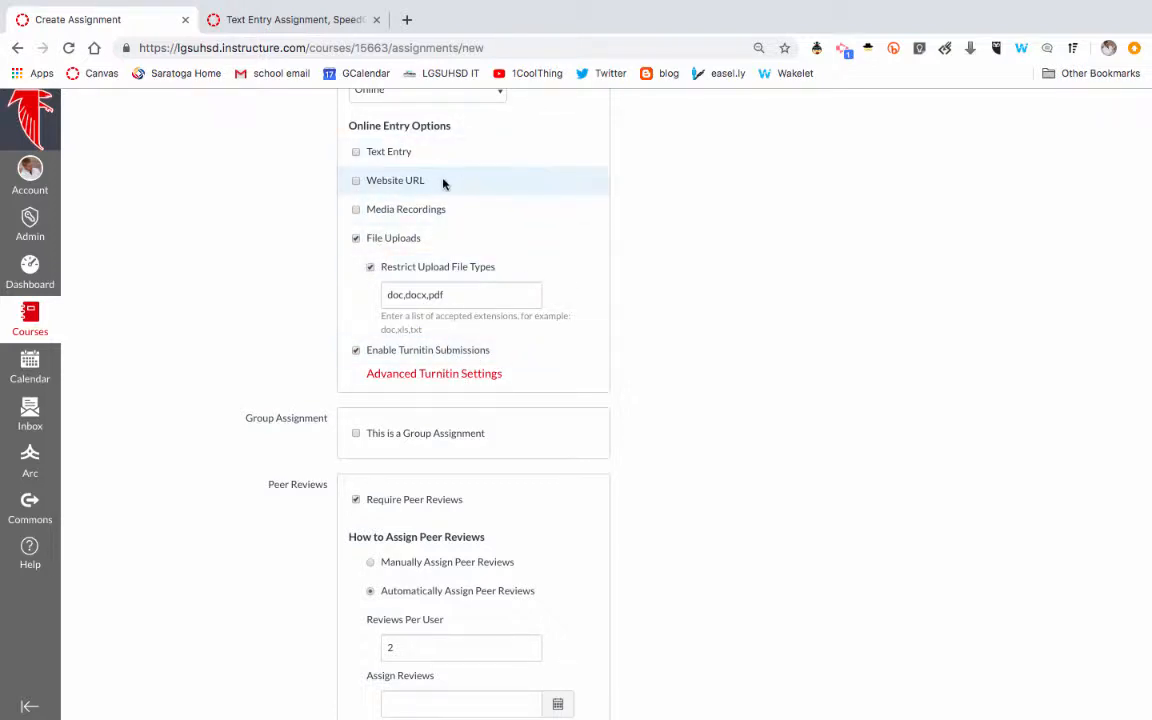
scroll(599, 263, "down", 5)
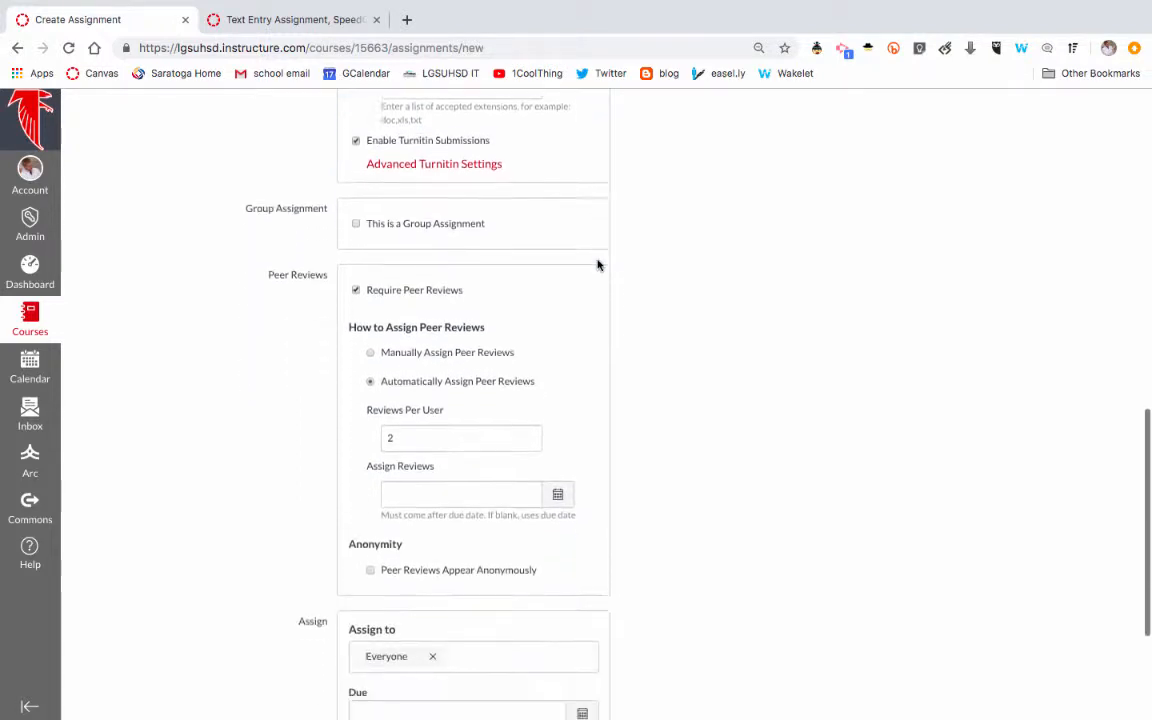
scroll(598, 264, "up", 10)
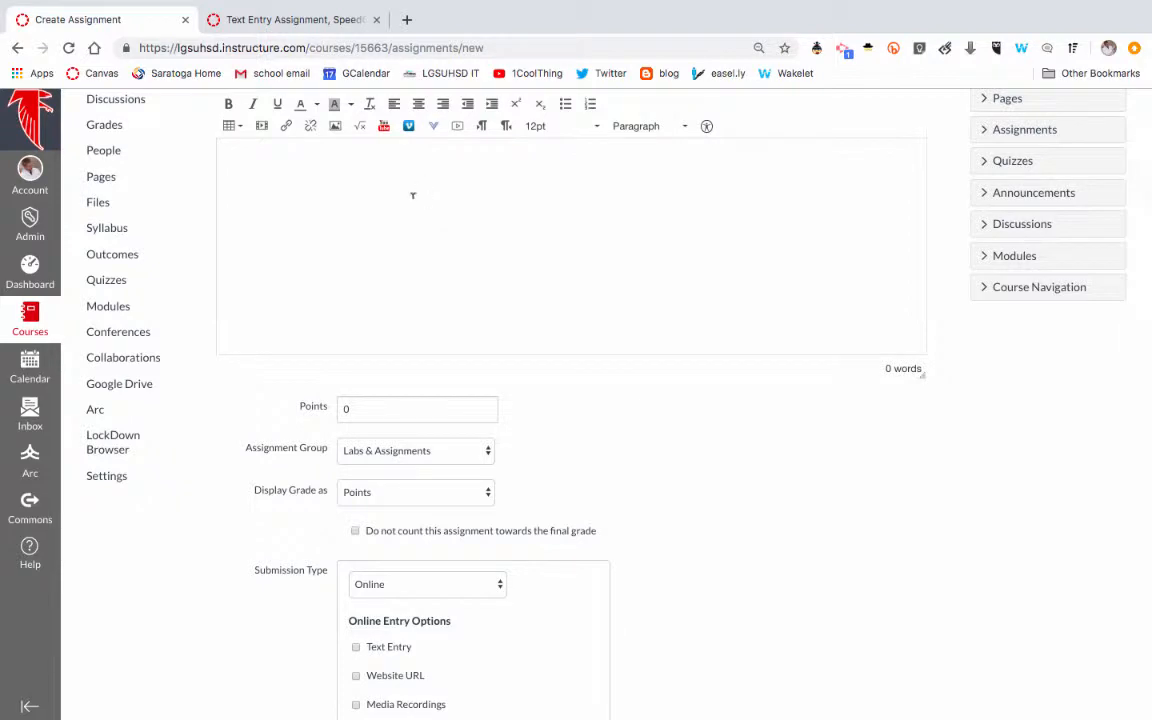
Step: Switch the course to Student View and open the Text Entry Assignment from the Different Assignment Types module
left_click(113, 477)
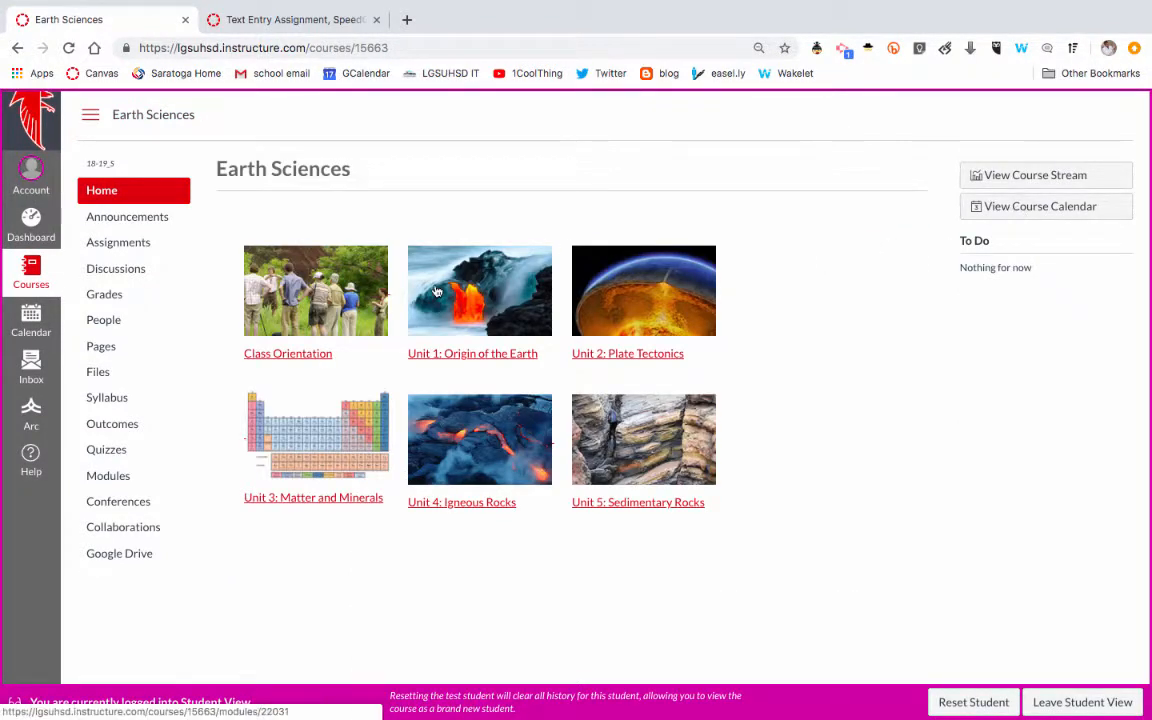
left_click(110, 484)
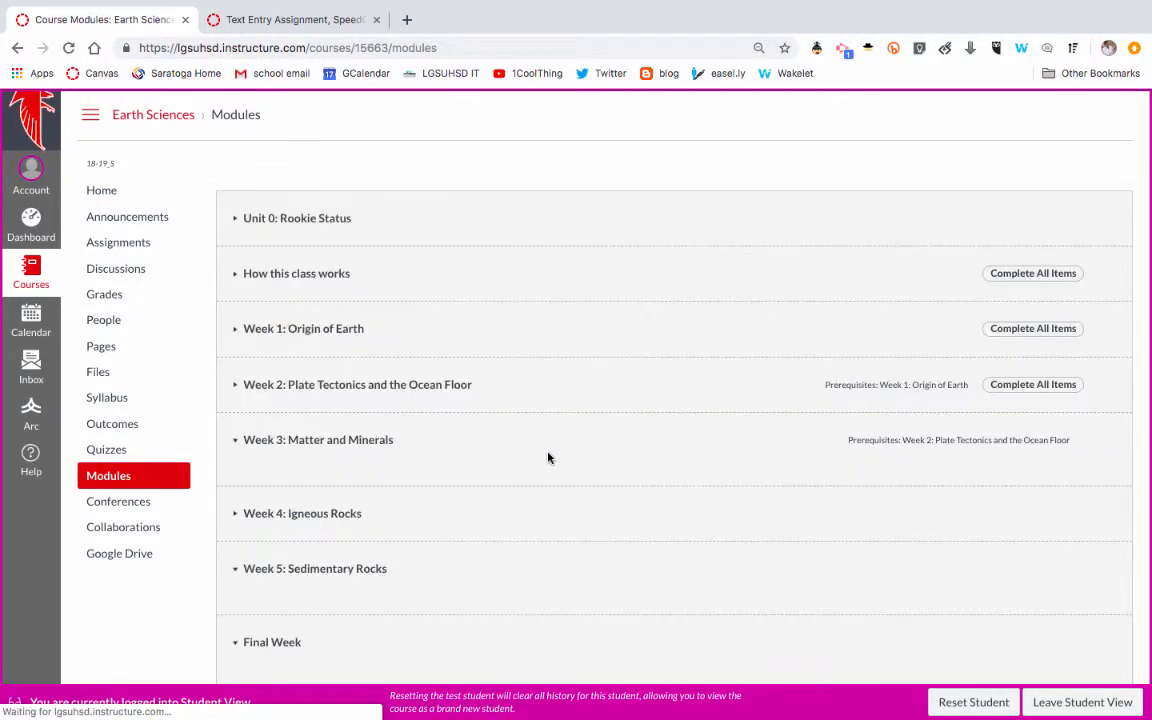
scroll(548, 458, "down", 4)
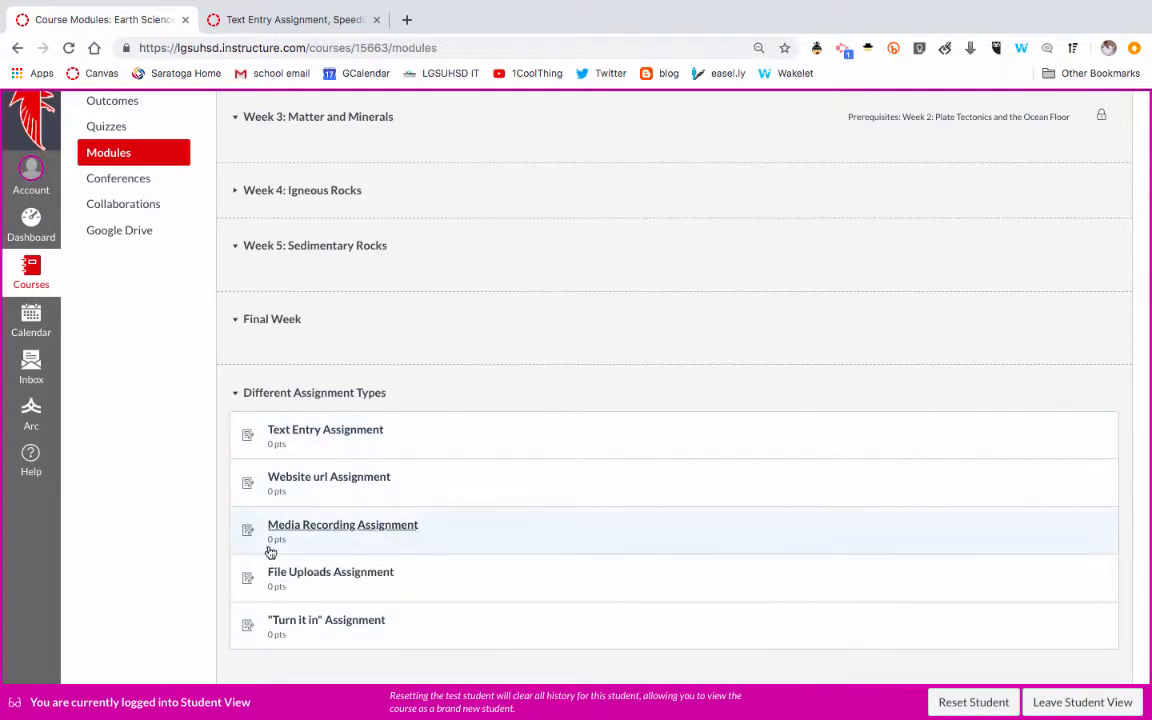
left_click(356, 439)
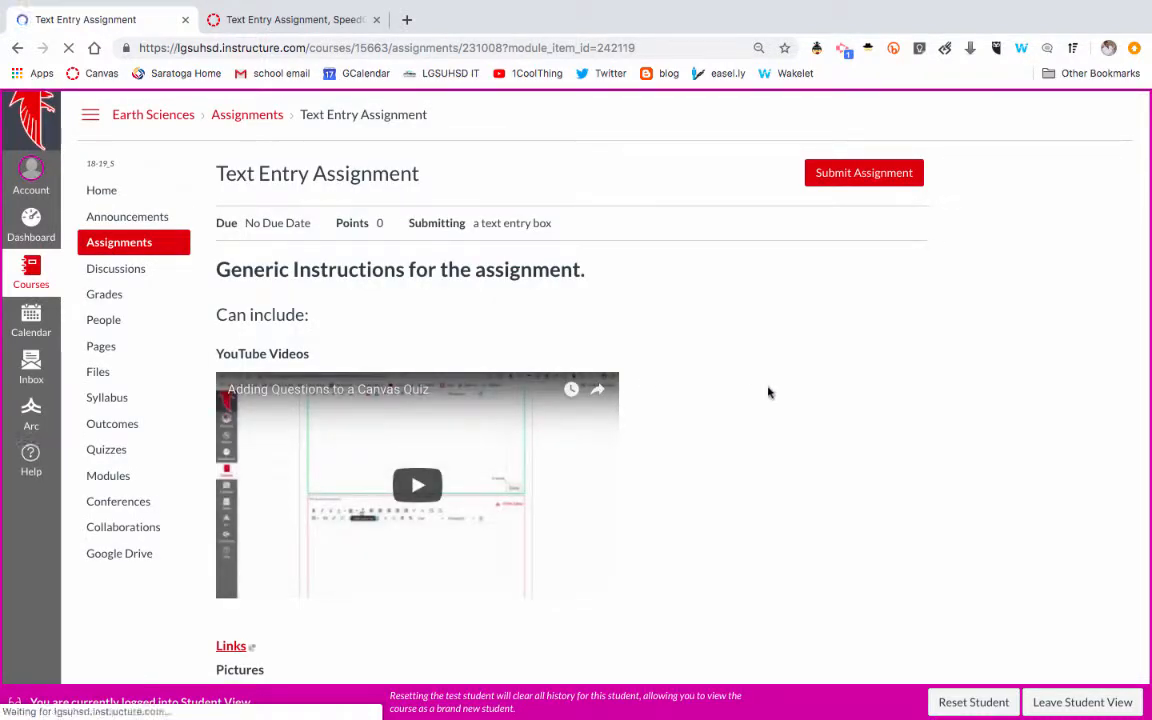
scroll(768, 392, "down", 1)
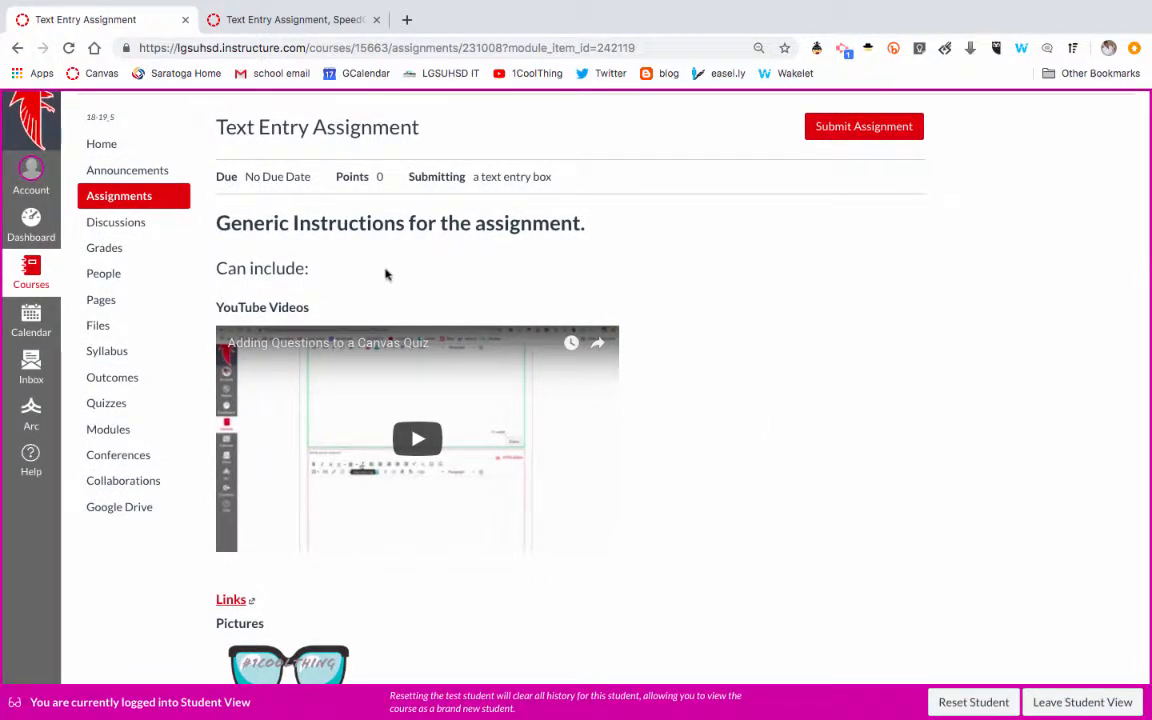
Step: Review the Text Entry Assignment's instructions, including its videos, link, picture, equation, external tool file, Arc video and recorded media
scroll(386, 273, "down", 1)
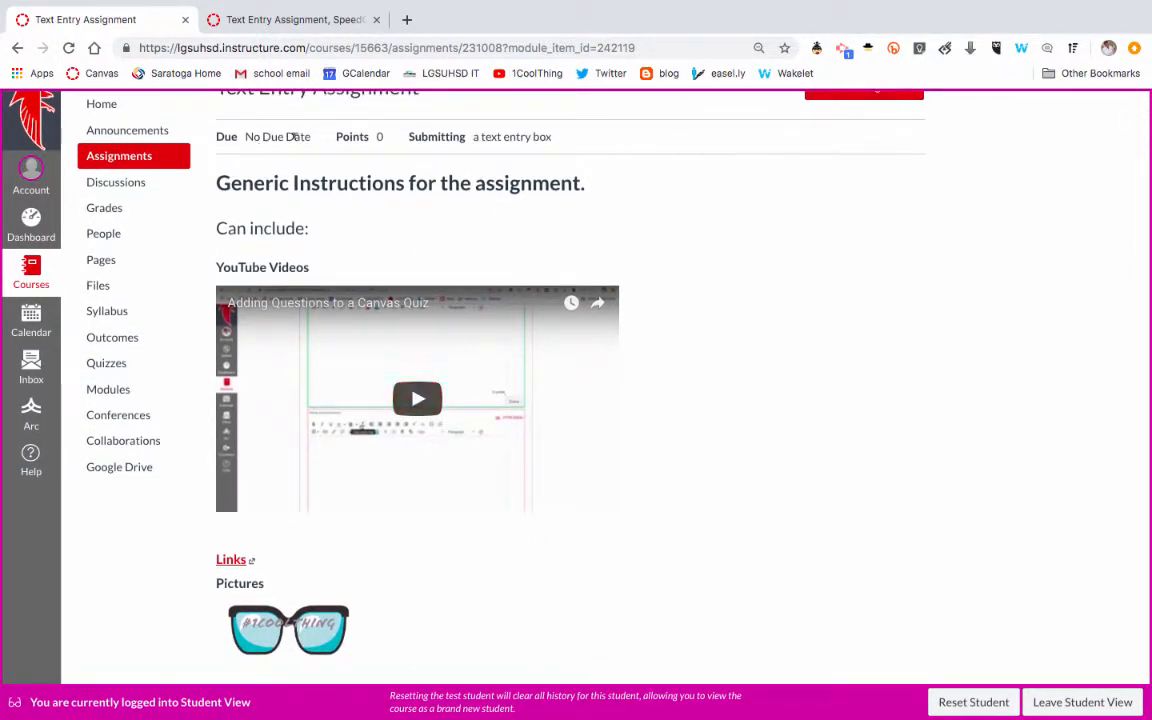
scroll(410, 345, "down", 3)
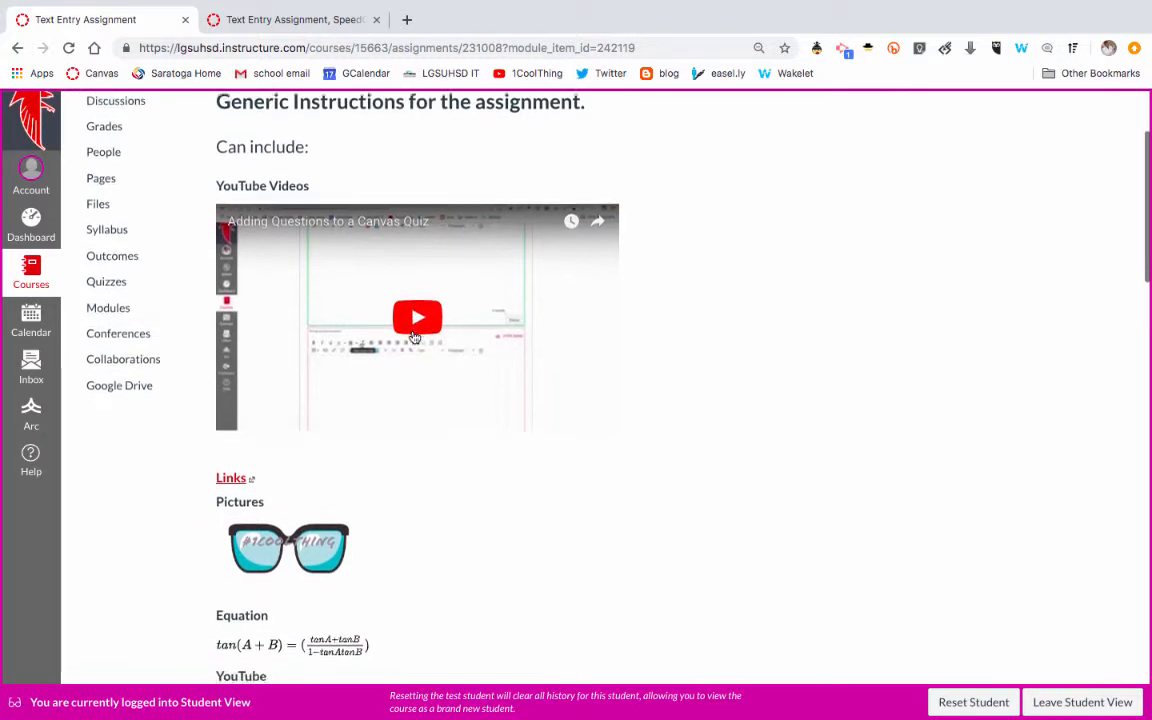
scroll(413, 336, "down", 3)
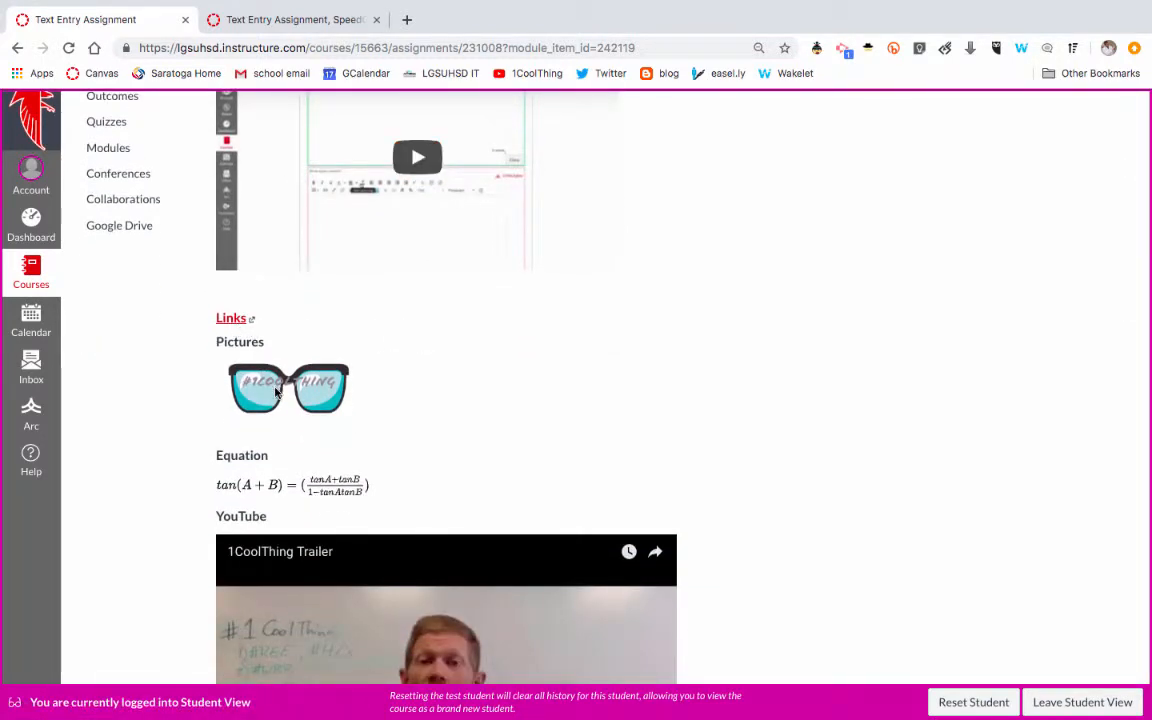
scroll(277, 392, "down", 2)
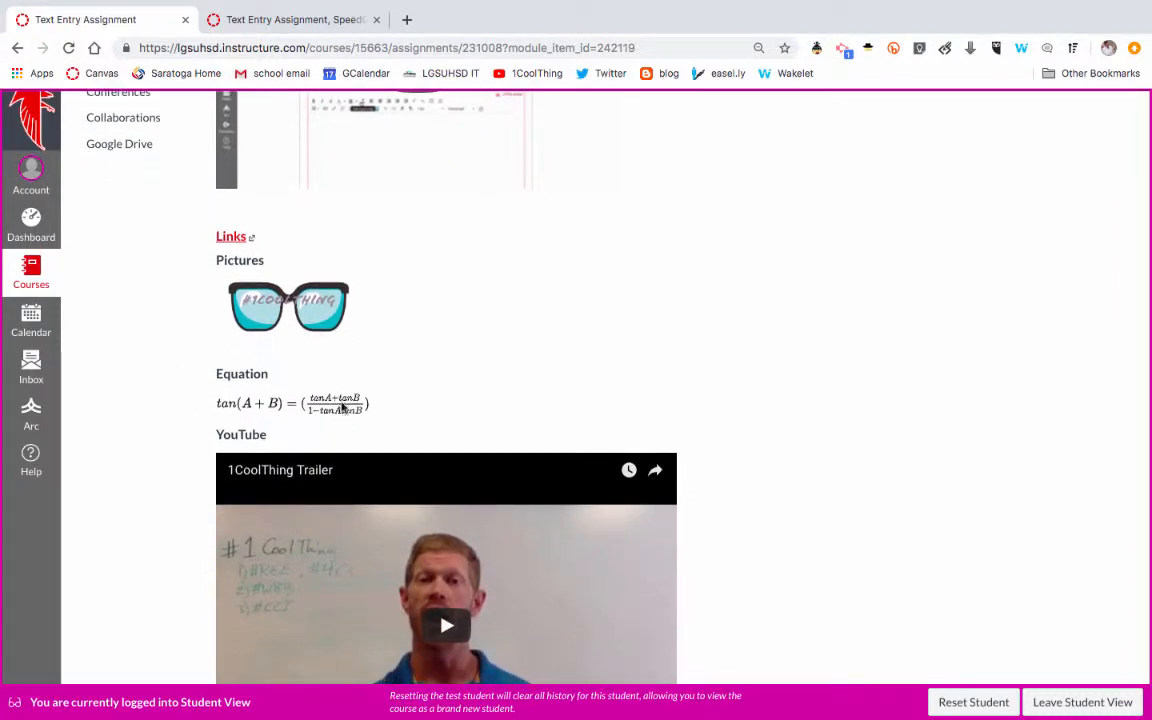
scroll(343, 407, "down", 4)
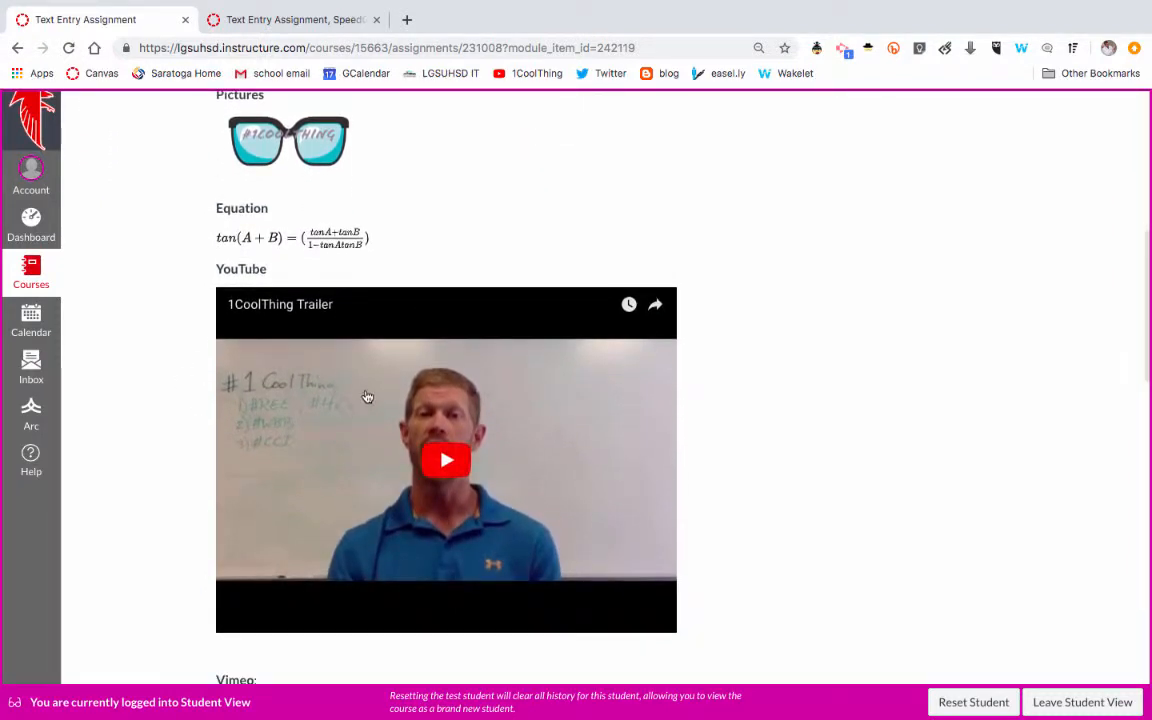
scroll(388, 375, "down", 12)
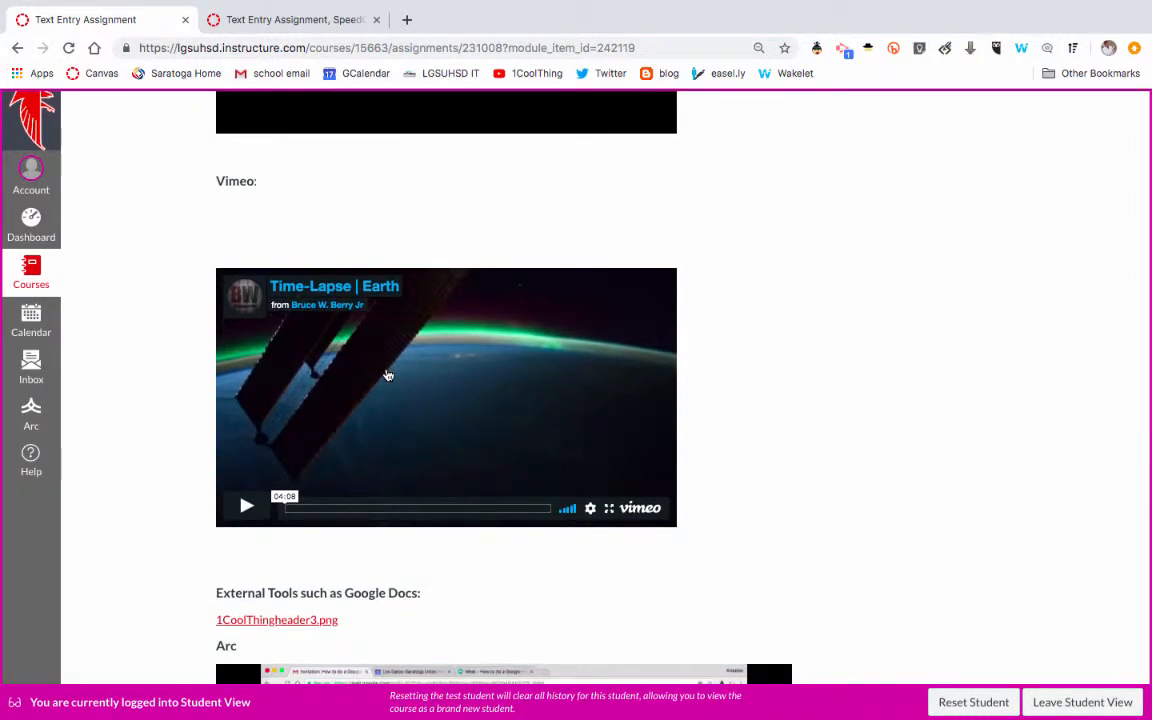
scroll(388, 375, "down", 5)
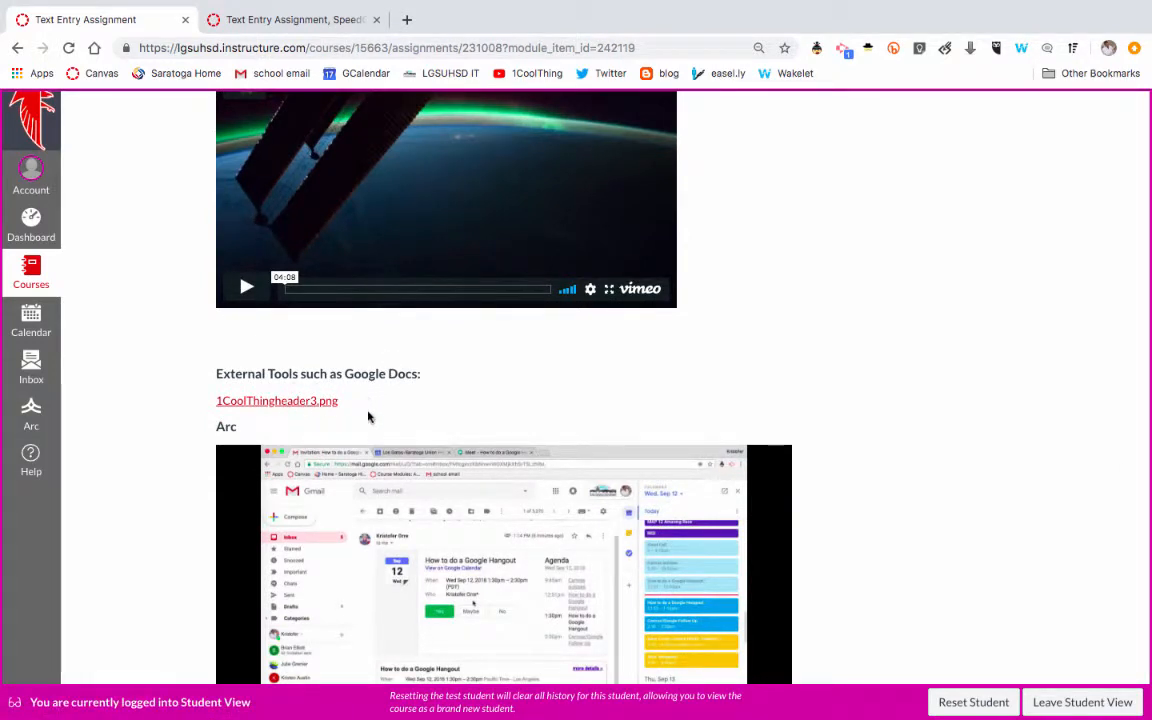
scroll(388, 423, "down", 5)
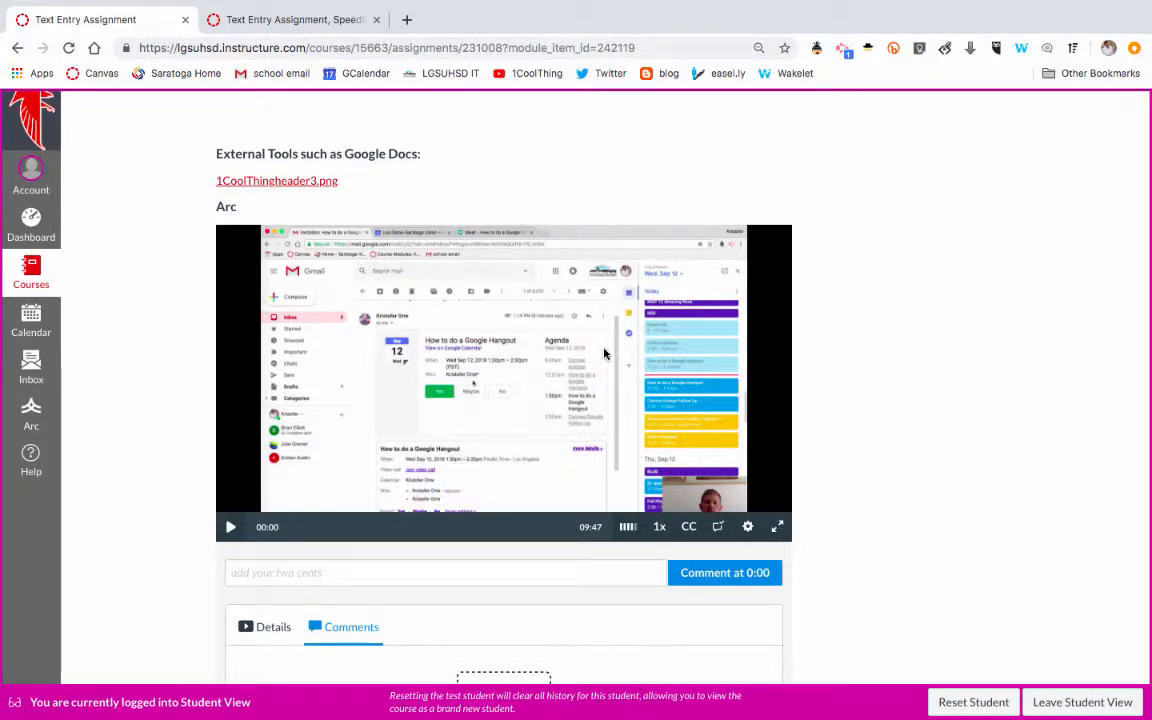
scroll(604, 353, "down", 5)
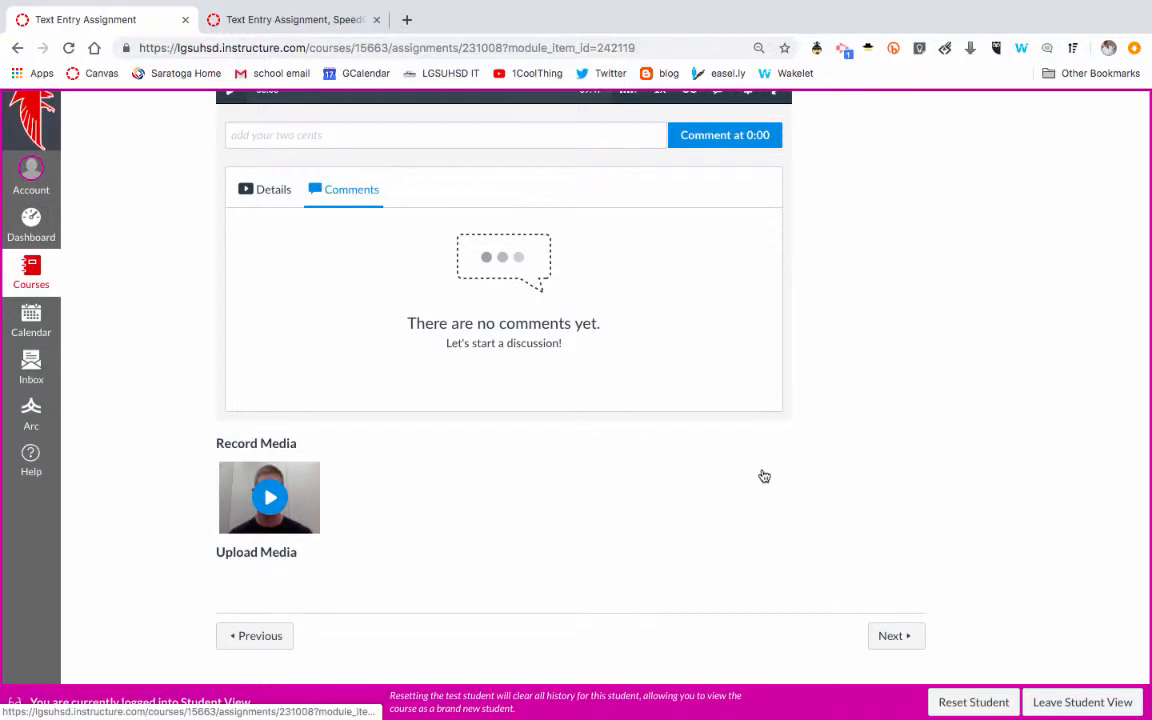
scroll(764, 476, "up", 15)
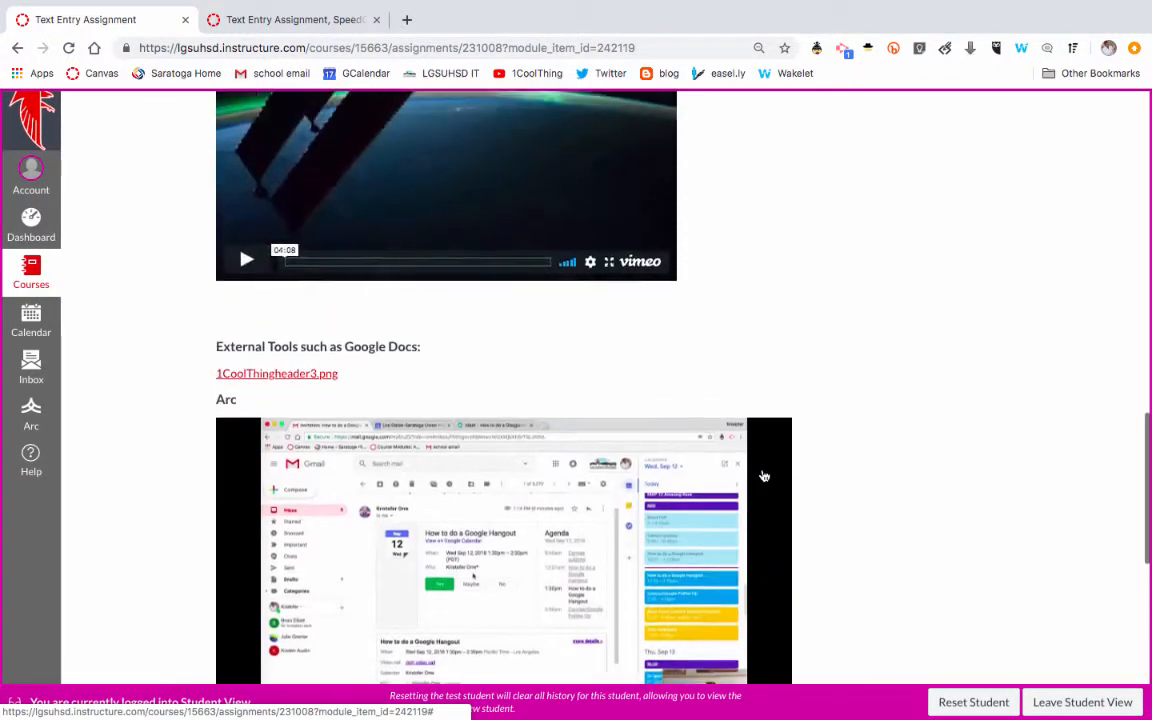
scroll(764, 476, "up", 3)
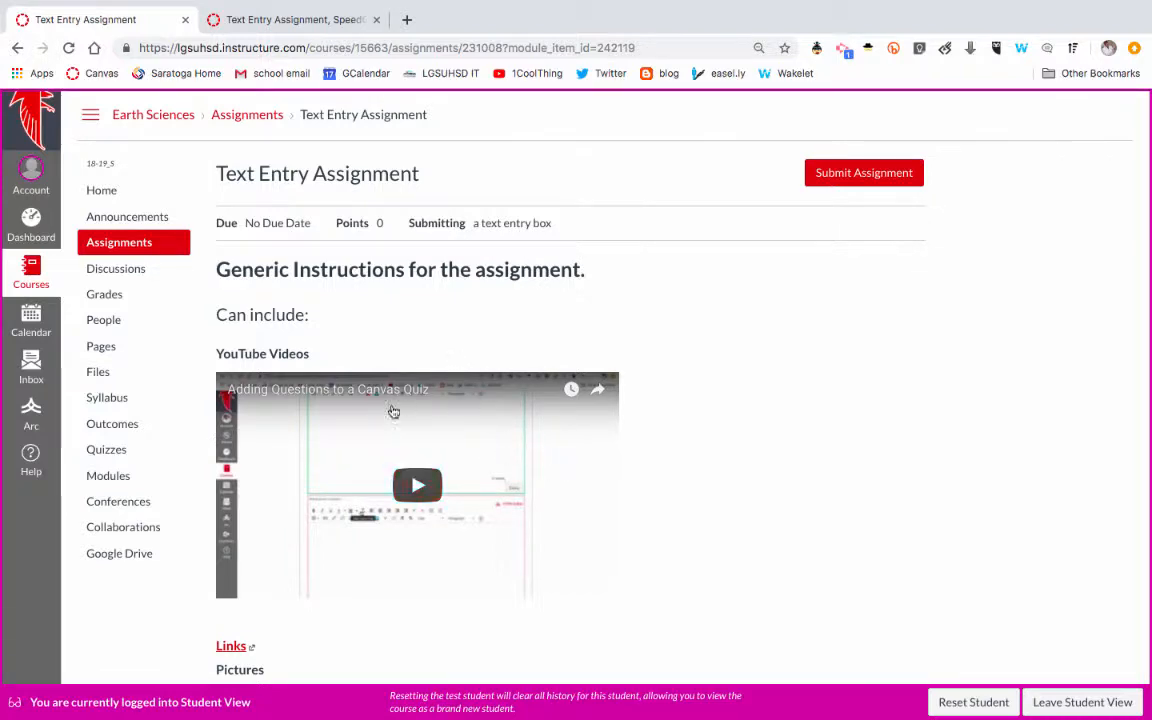
scroll(394, 428, "down", 2)
scroll(394, 428, "down", 2)
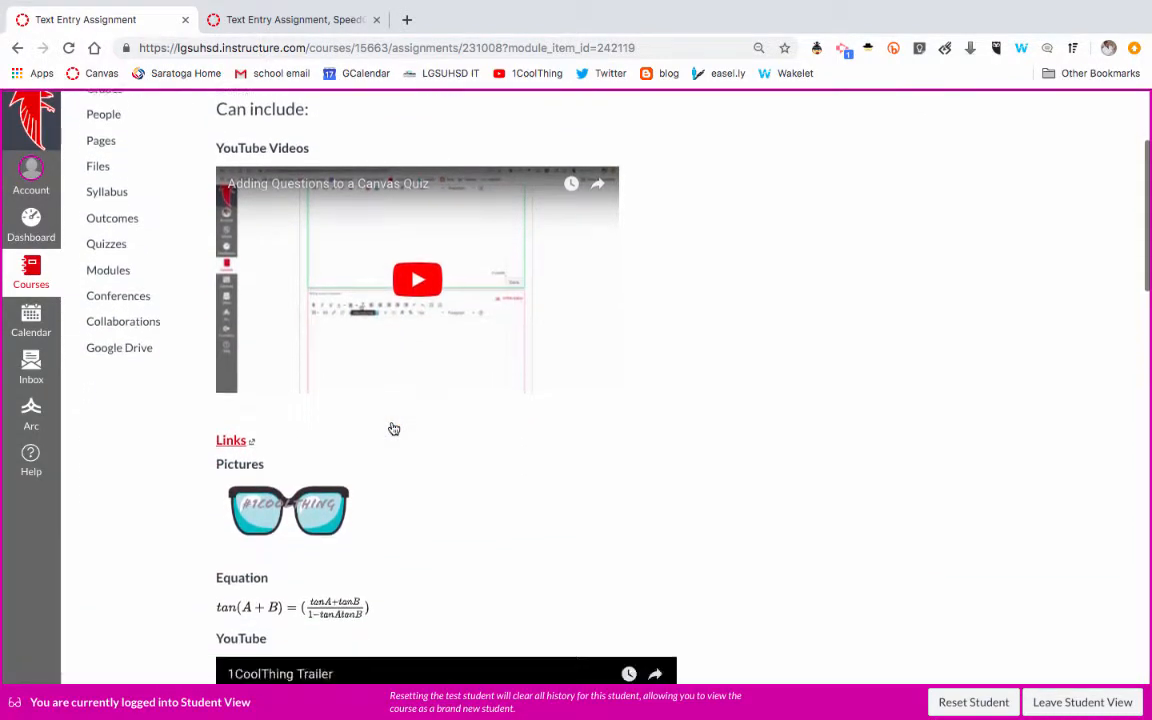
scroll(394, 428, "up", 4)
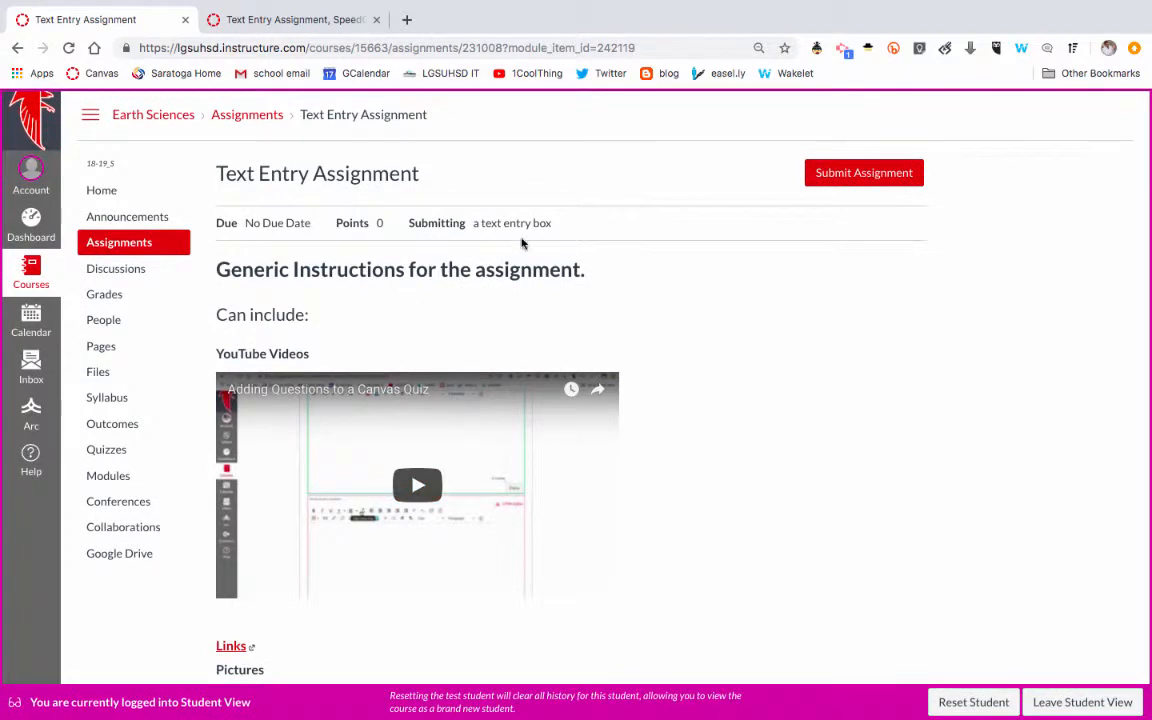
Step: Start a submission for the Text Entry Assignment and examine its text editor, comment field and submission options below the instructions
left_click(866, 176)
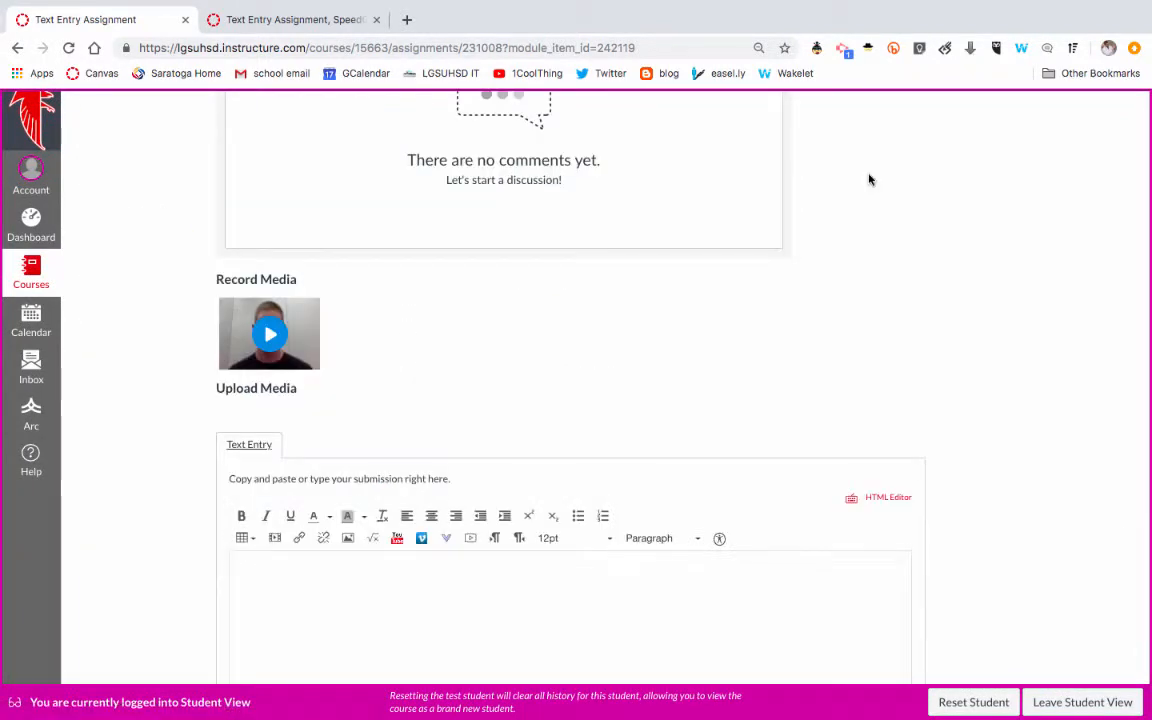
scroll(889, 316, "down", 5)
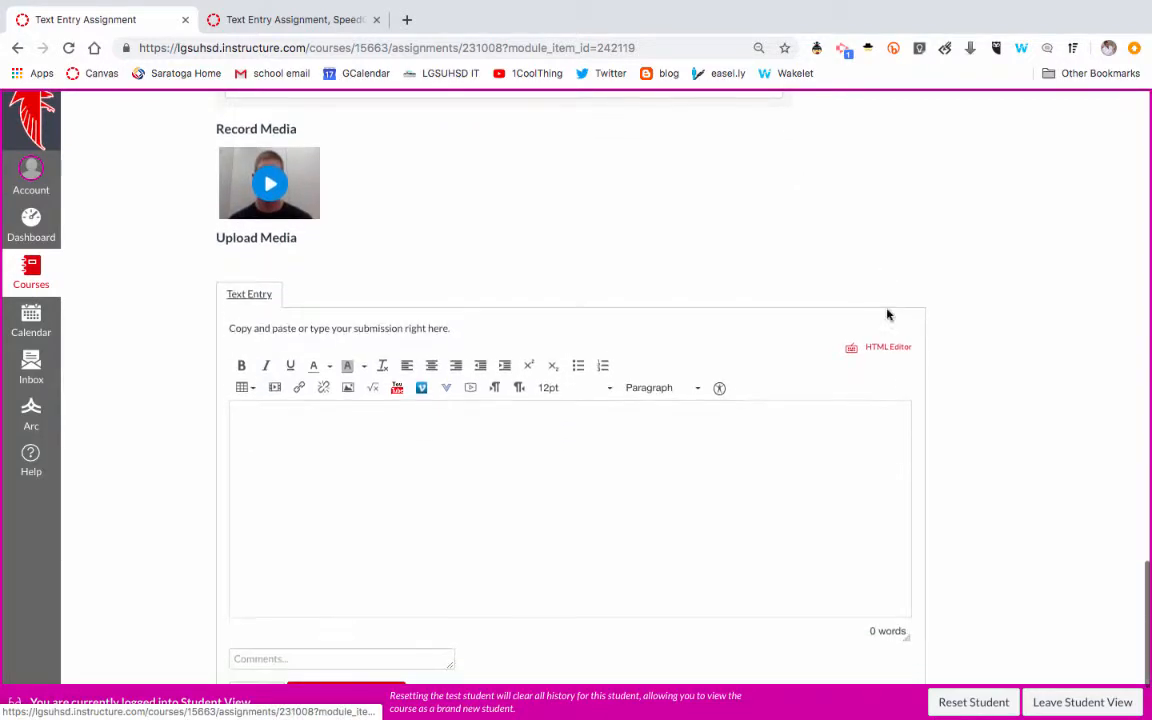
scroll(968, 341, "down", 1)
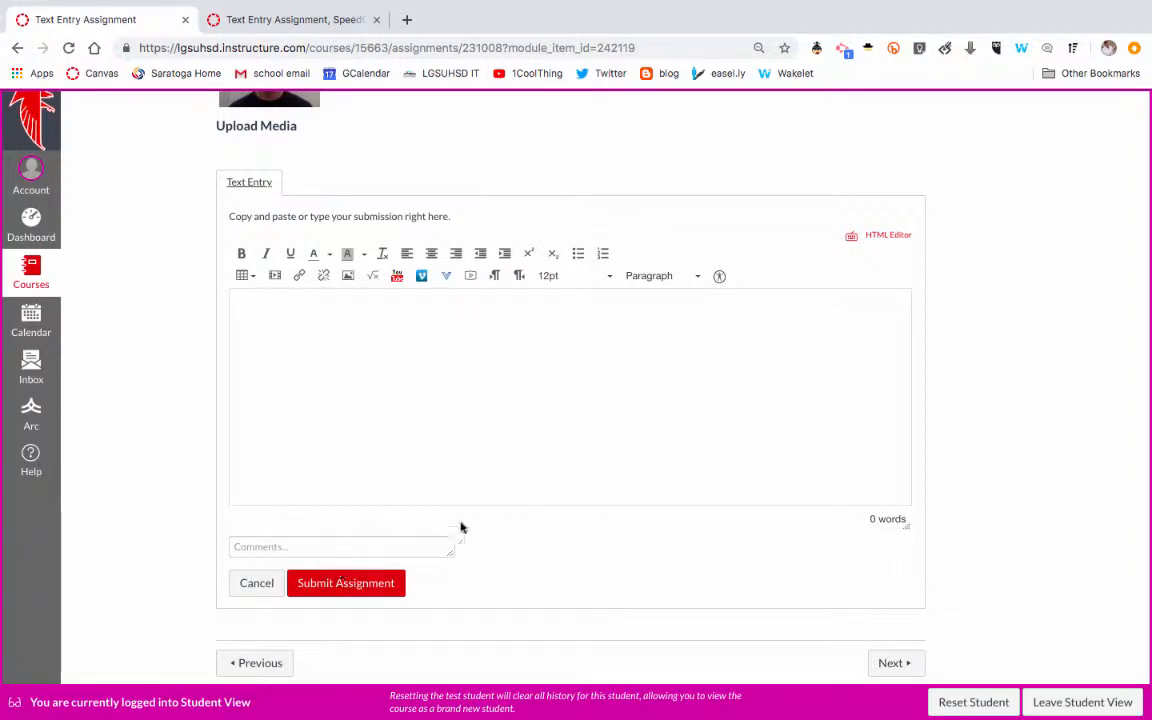
scroll(461, 527, "down", 1)
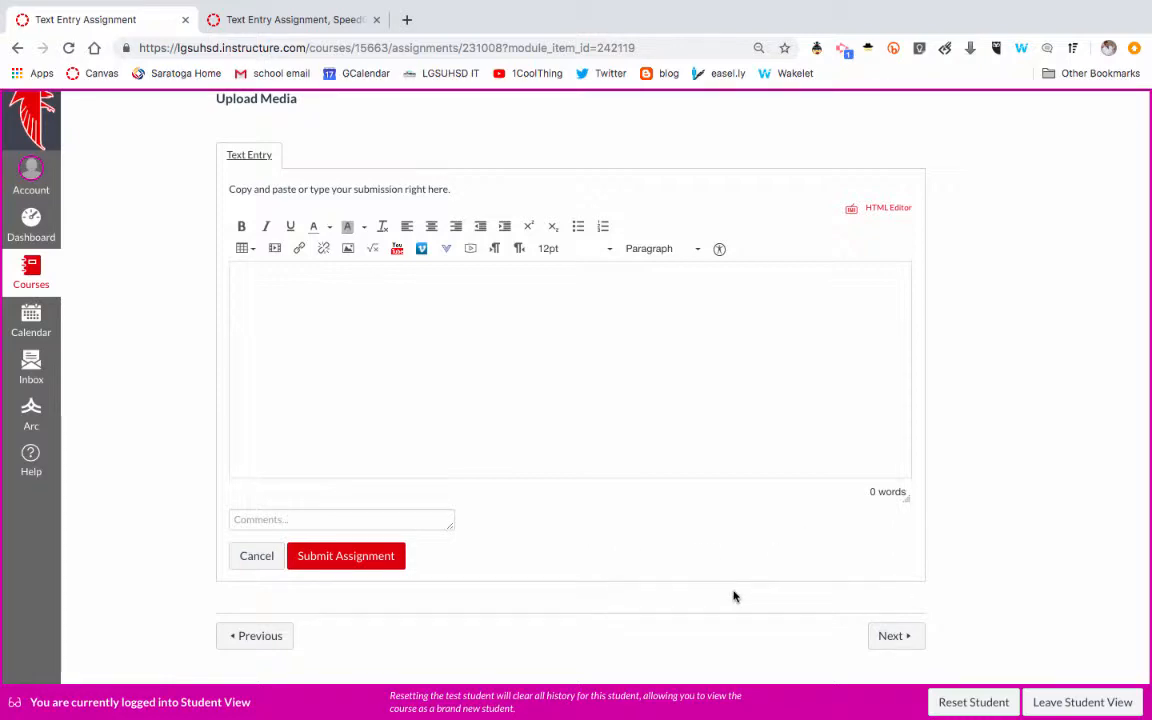
scroll(731, 576, "up", 15)
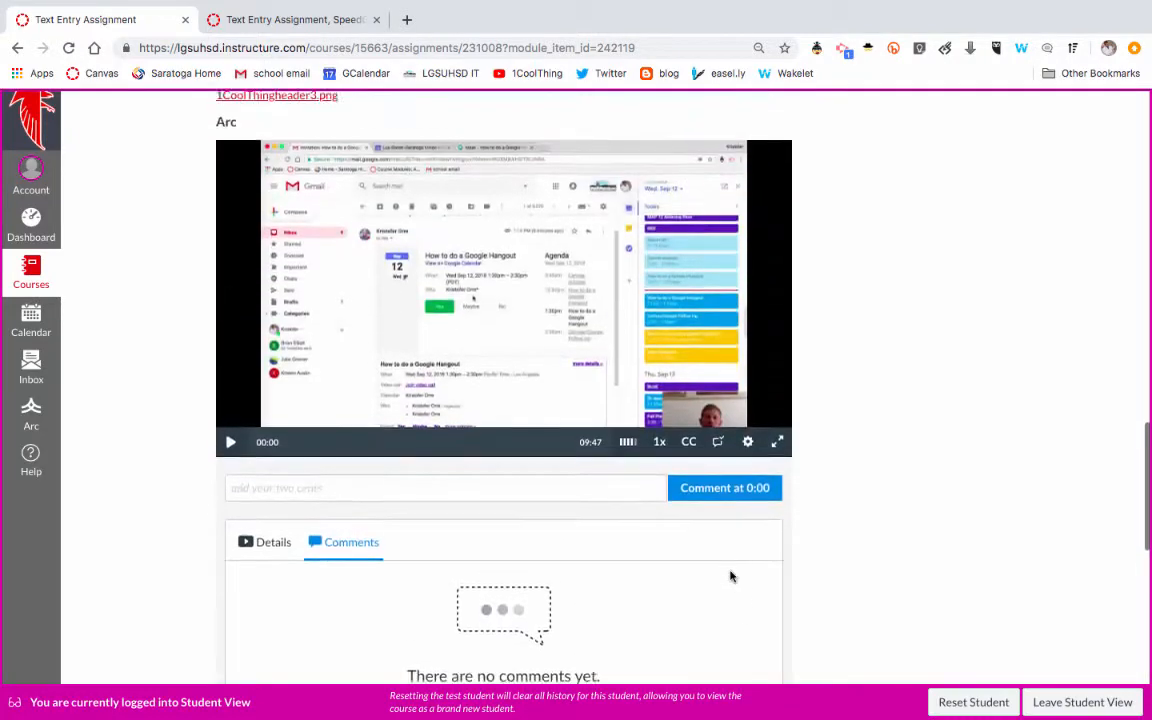
scroll(731, 576, "up", 12)
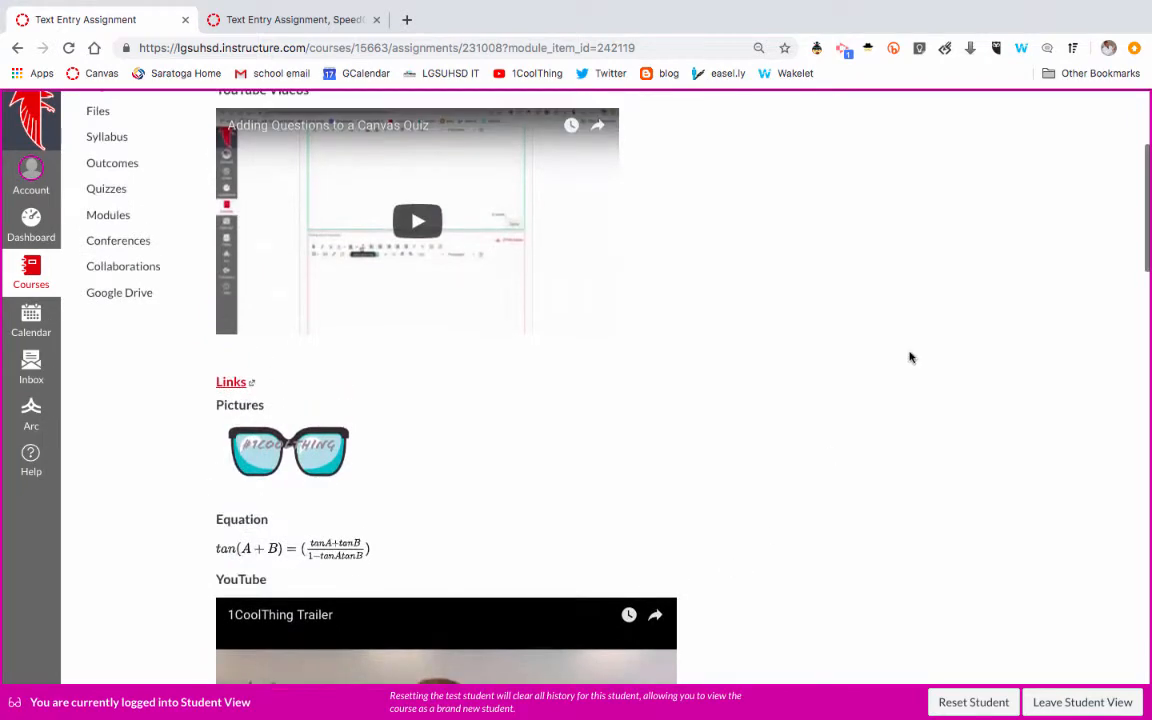
scroll(723, 288, "down", 20)
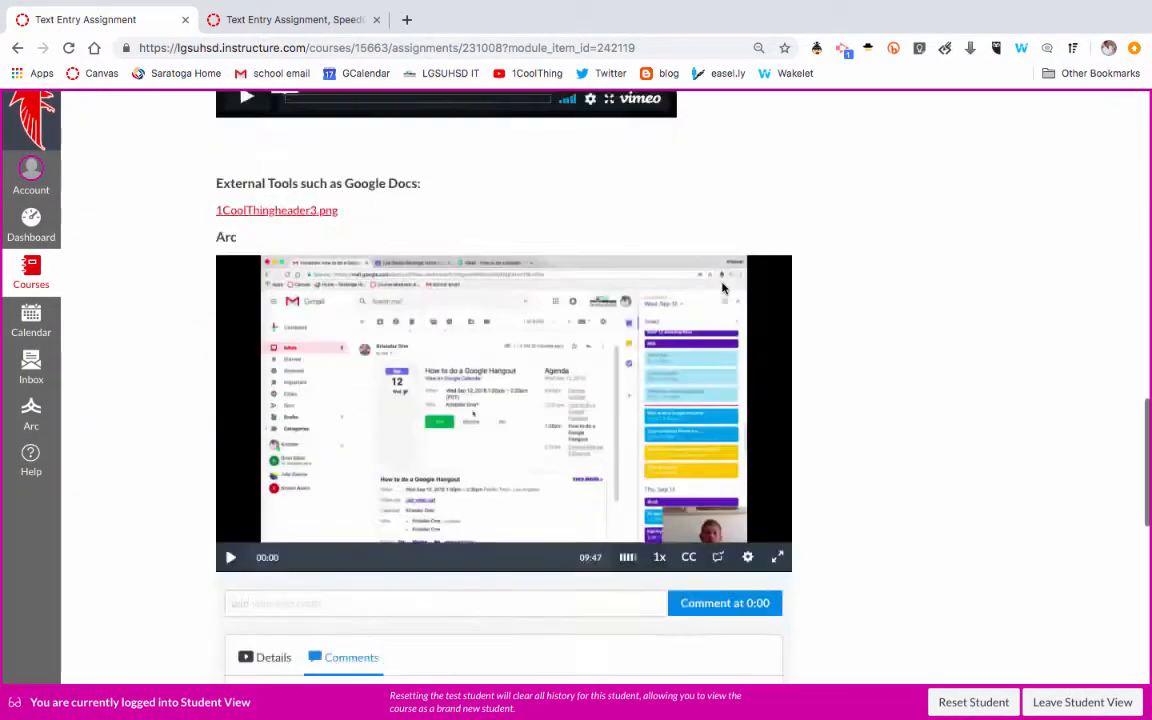
scroll(721, 280, "down", 3)
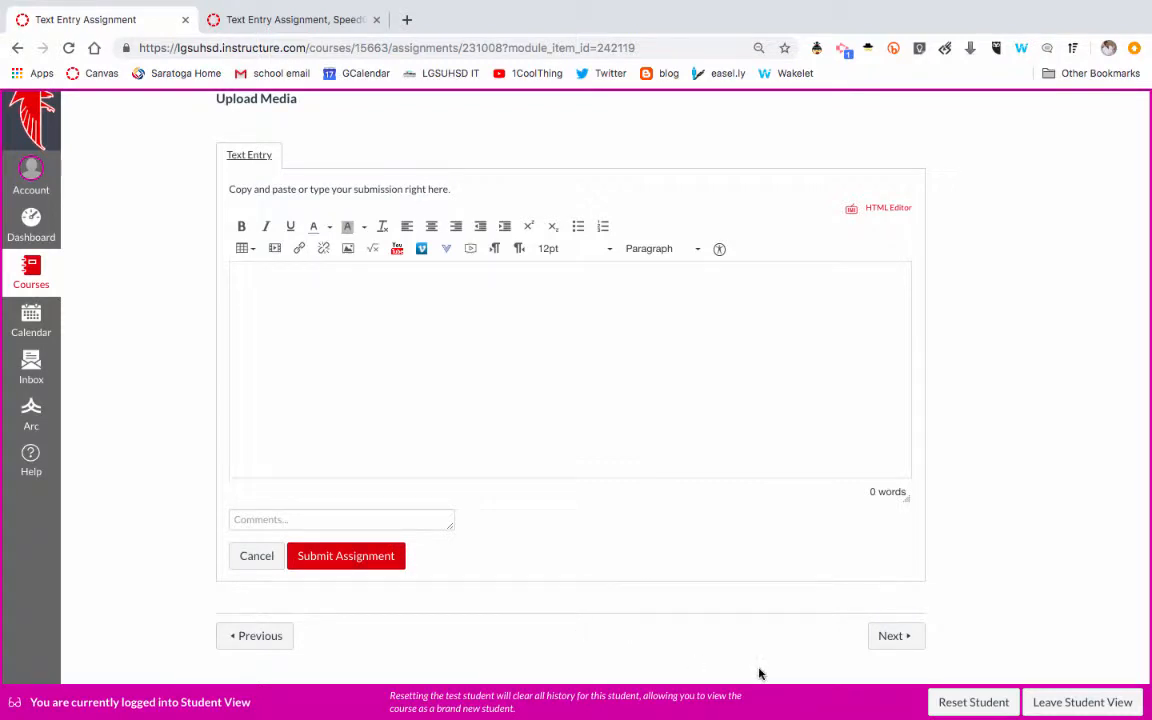
Step: Advance to the Website url Assignment, discarding the unsaved submission, and start a submission to check its Website URL field
left_click(888, 637)
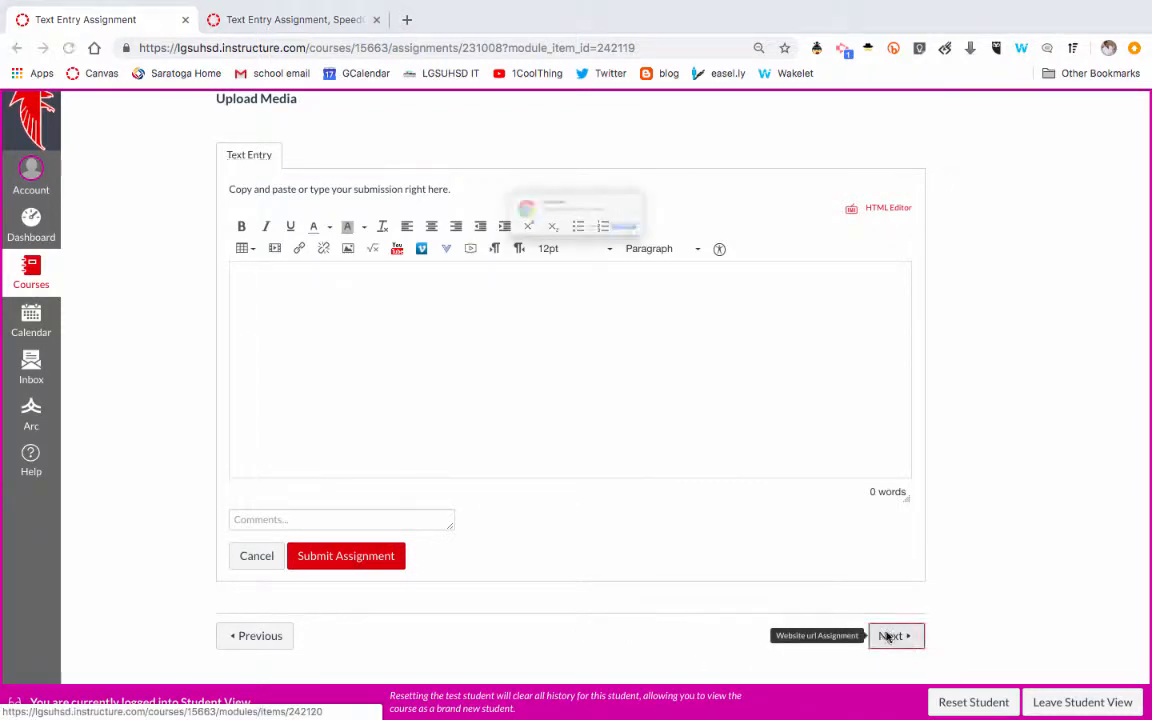
left_click(697, 249)
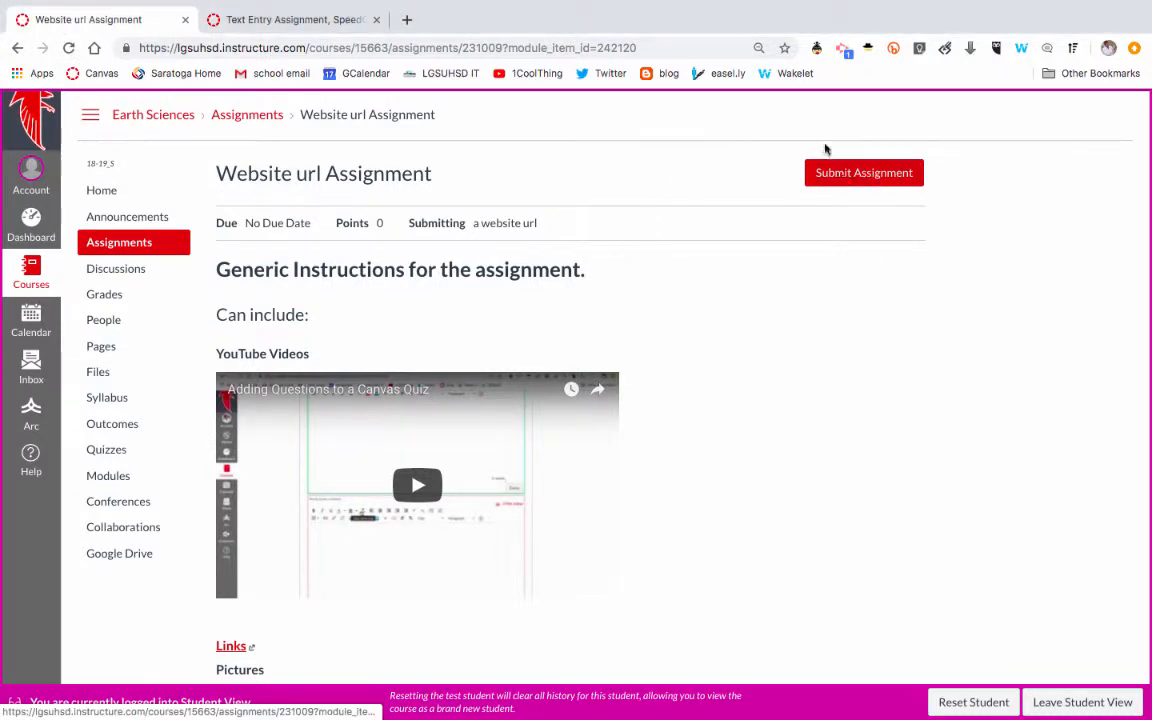
left_click(847, 173)
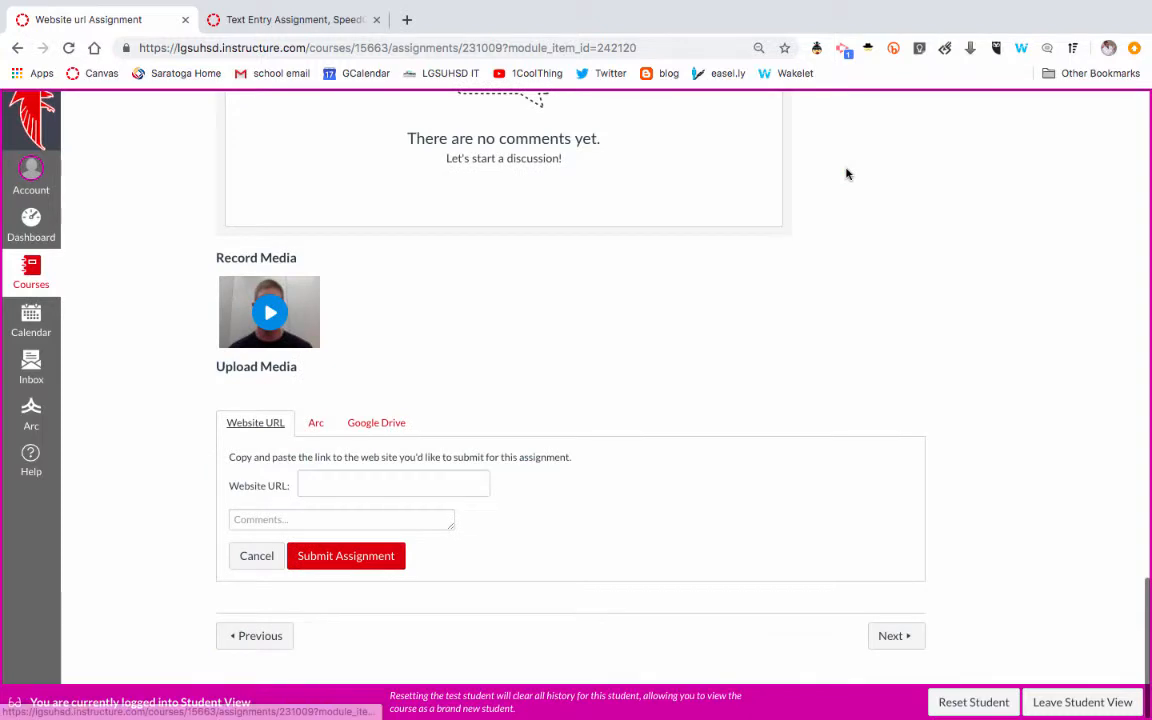
left_click(319, 481)
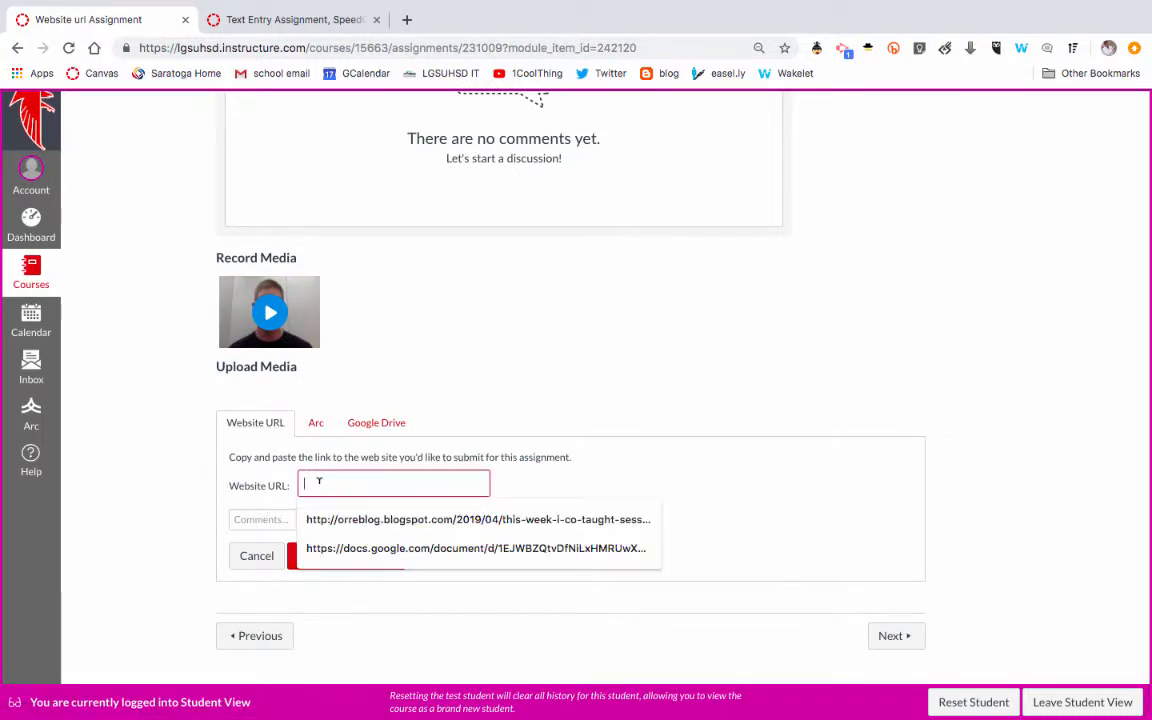
left_click(458, 411)
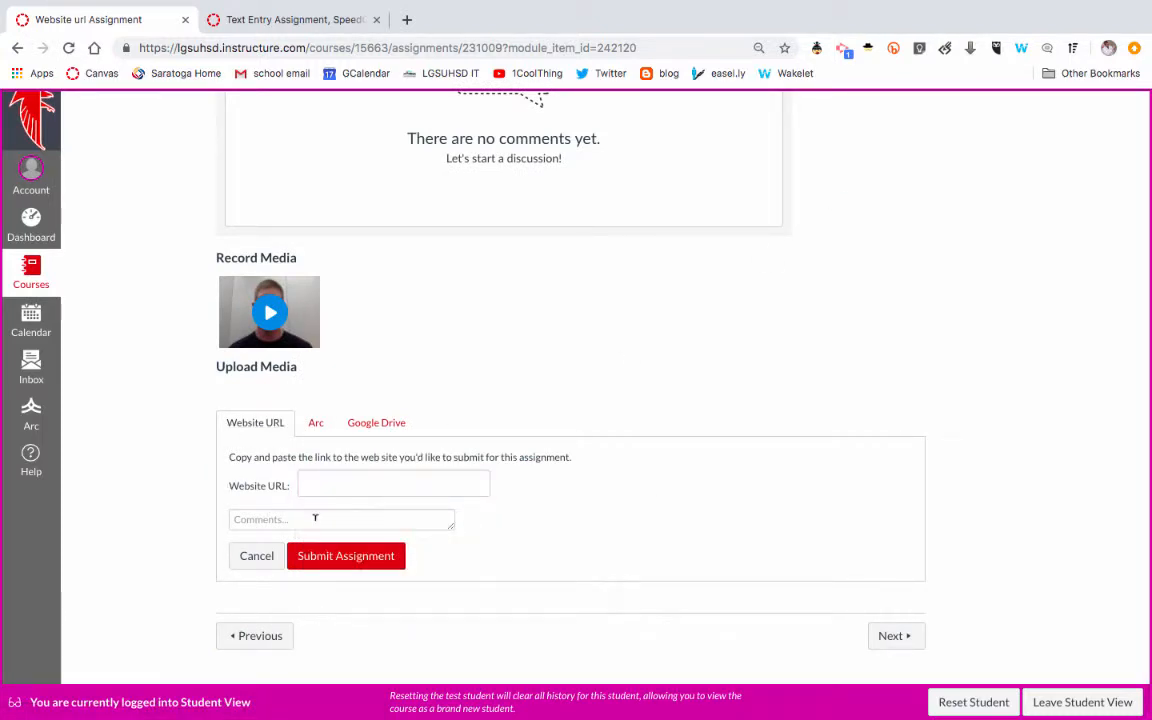
Step: Show the Google Drive submission option for the Website url Assignment and look over its content area
left_click(397, 432)
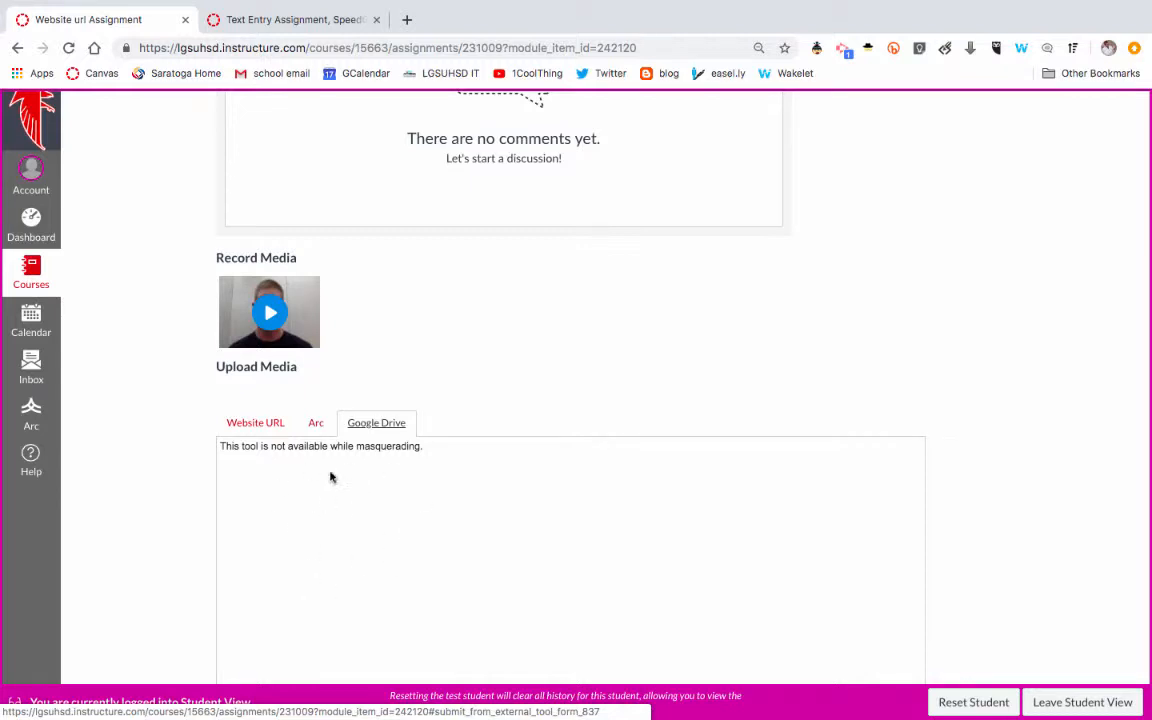
scroll(362, 519, "down", 2)
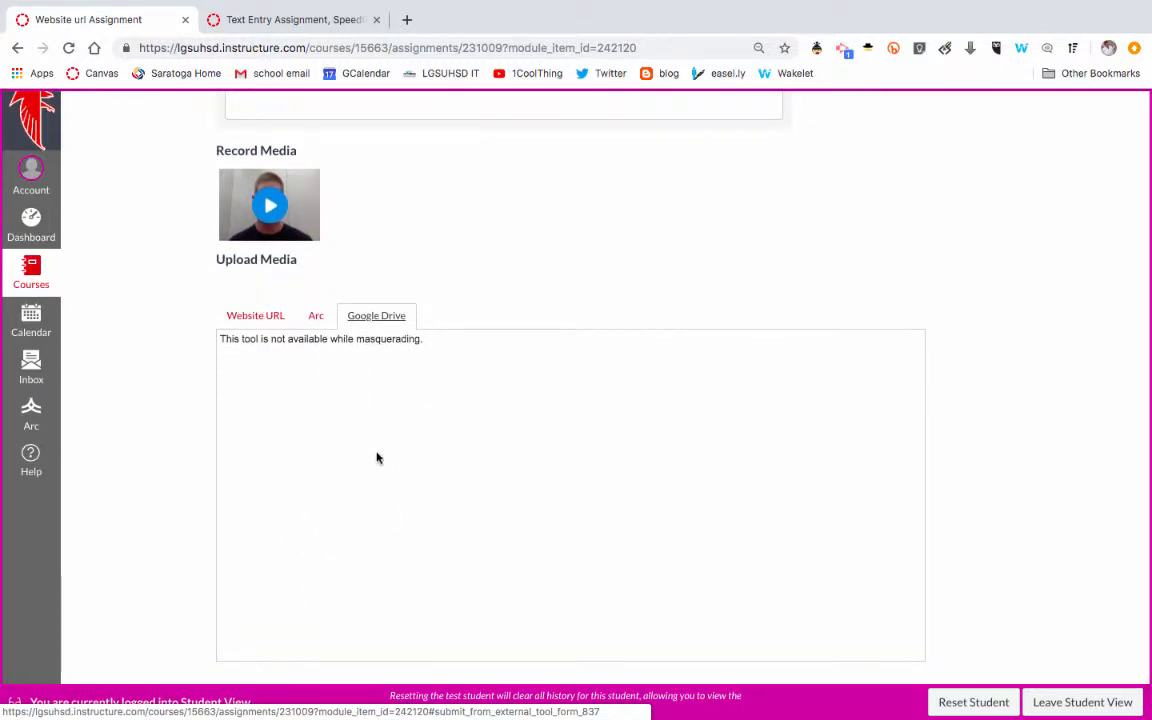
scroll(990, 497, "down", 2)
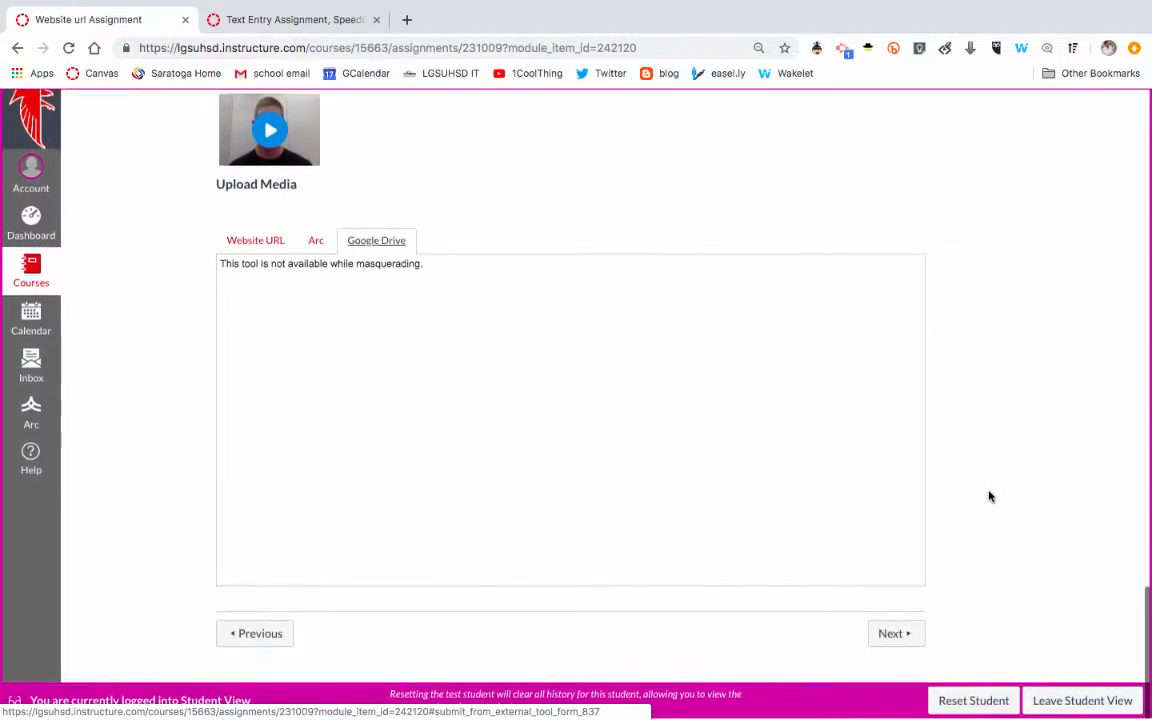
Step: Advance to the Media Recording Assignment, leaving the unsaved submission, and open its Media submission form
left_click(892, 640)
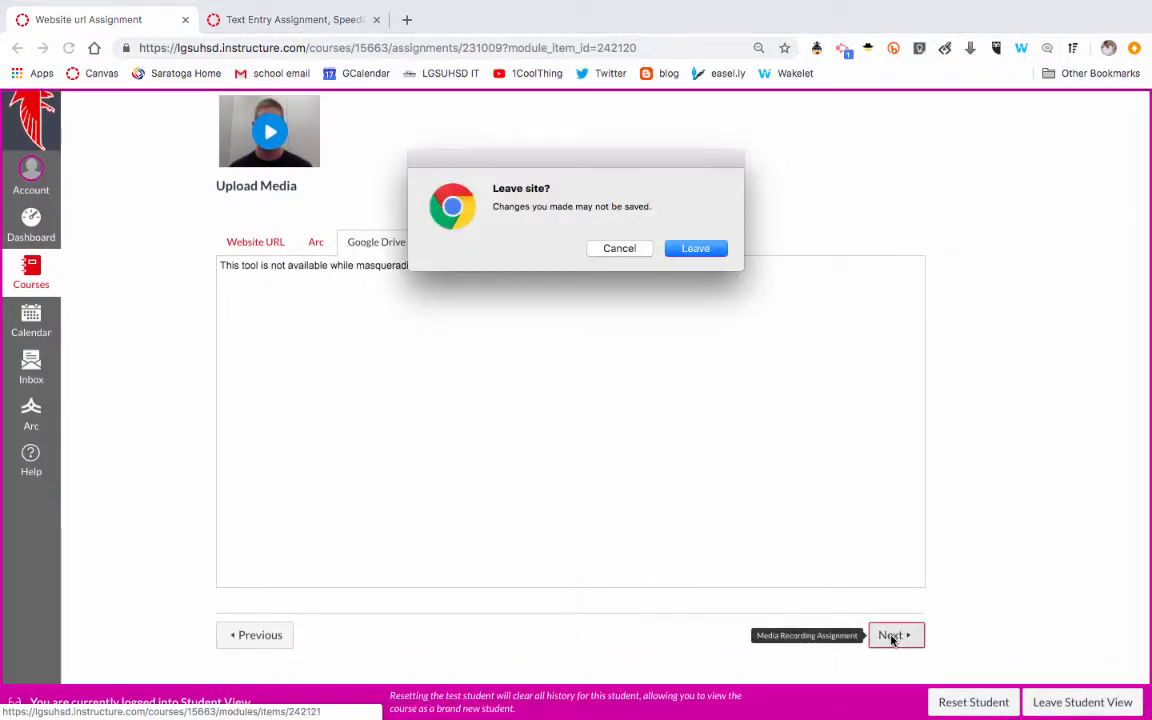
left_click(700, 248)
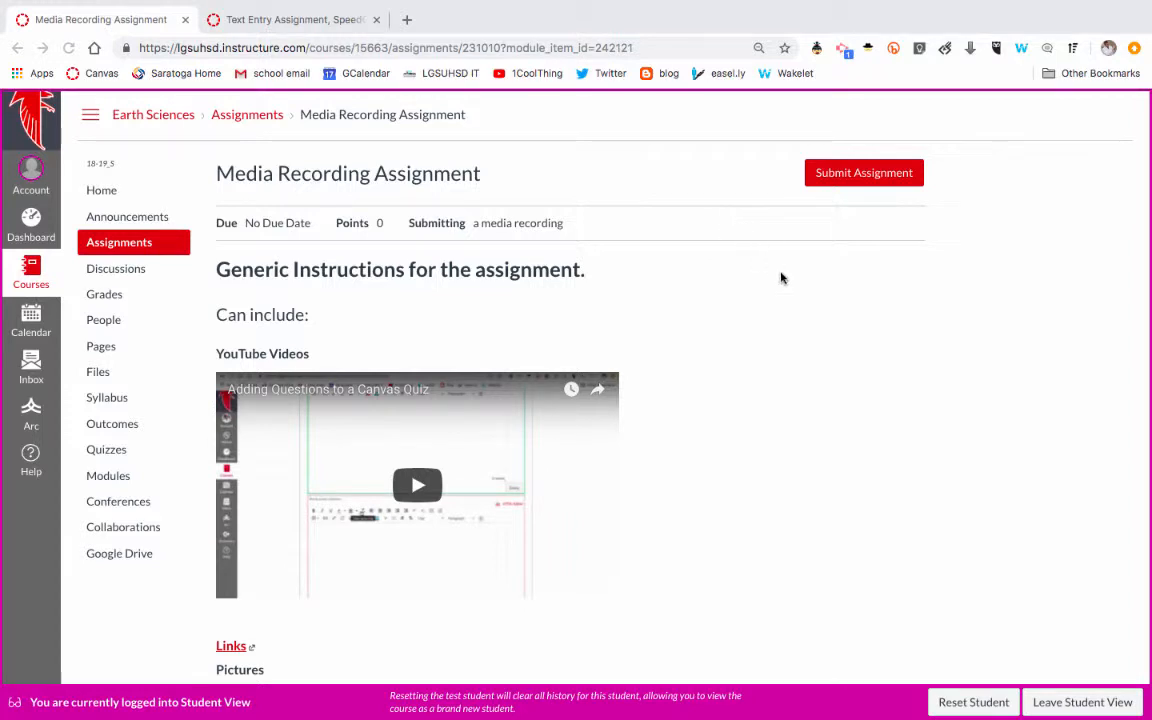
scroll(611, 252, "down", 1)
scroll(611, 252, "up", 1)
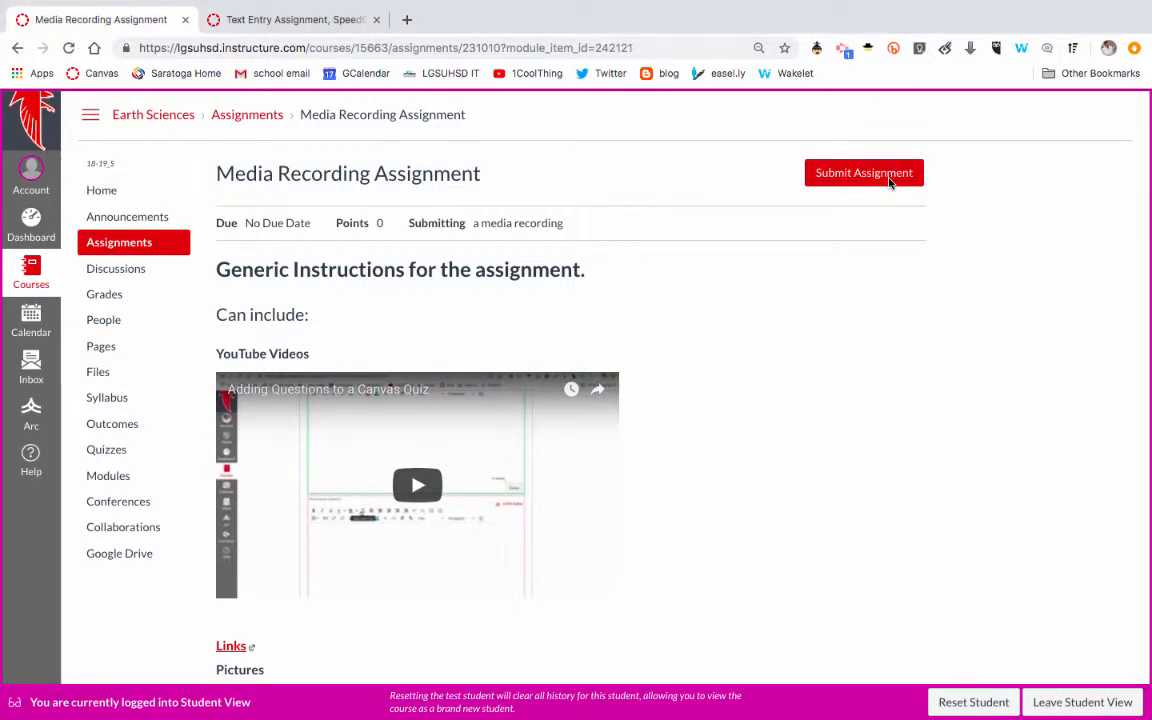
left_click(889, 181)
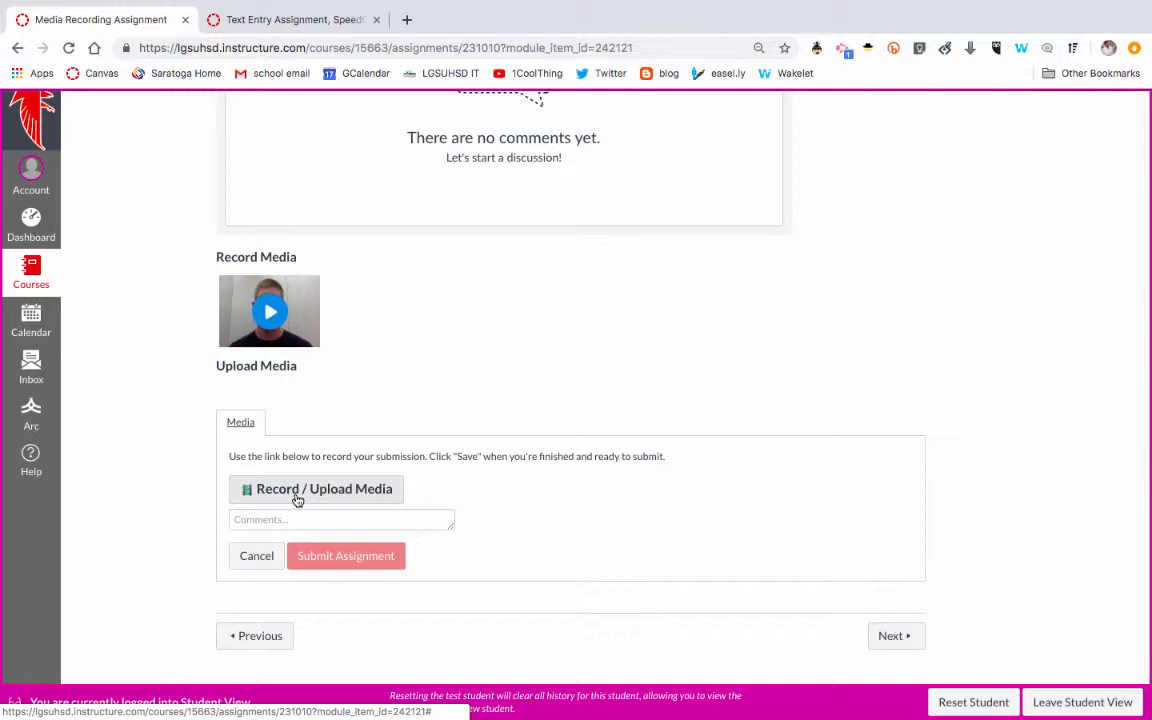
Step: Advance to the File Uploads Assignment, leaving the unsaved media submission, and open its File Upload submission form
left_click(890, 637)
left_click(705, 249)
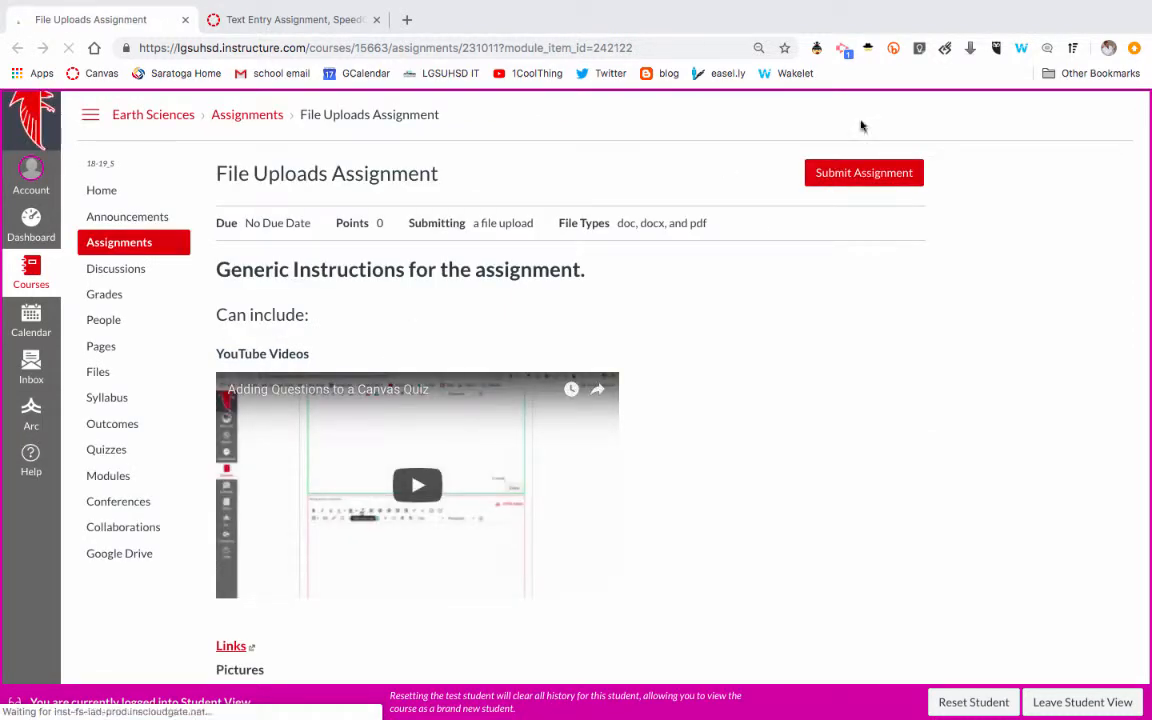
left_click(870, 172)
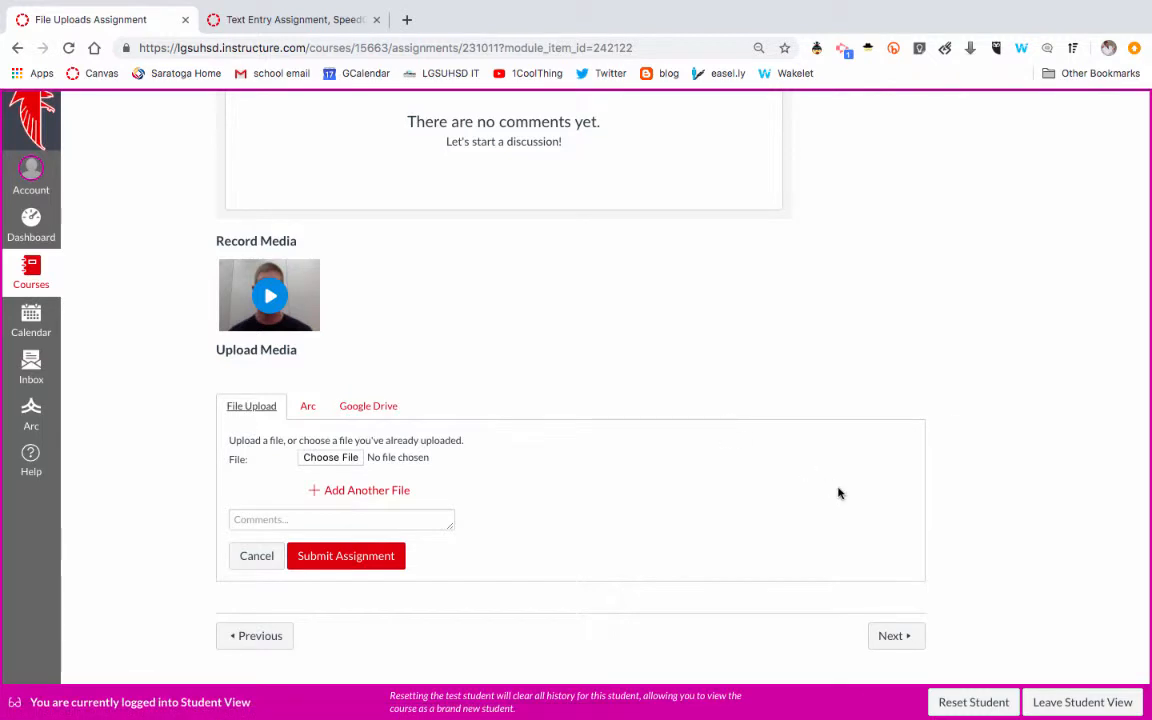
Step: Advance to the "Turn it in" Assignment, leaving the unsaved file submission, and open its File Upload submission form
left_click(893, 637)
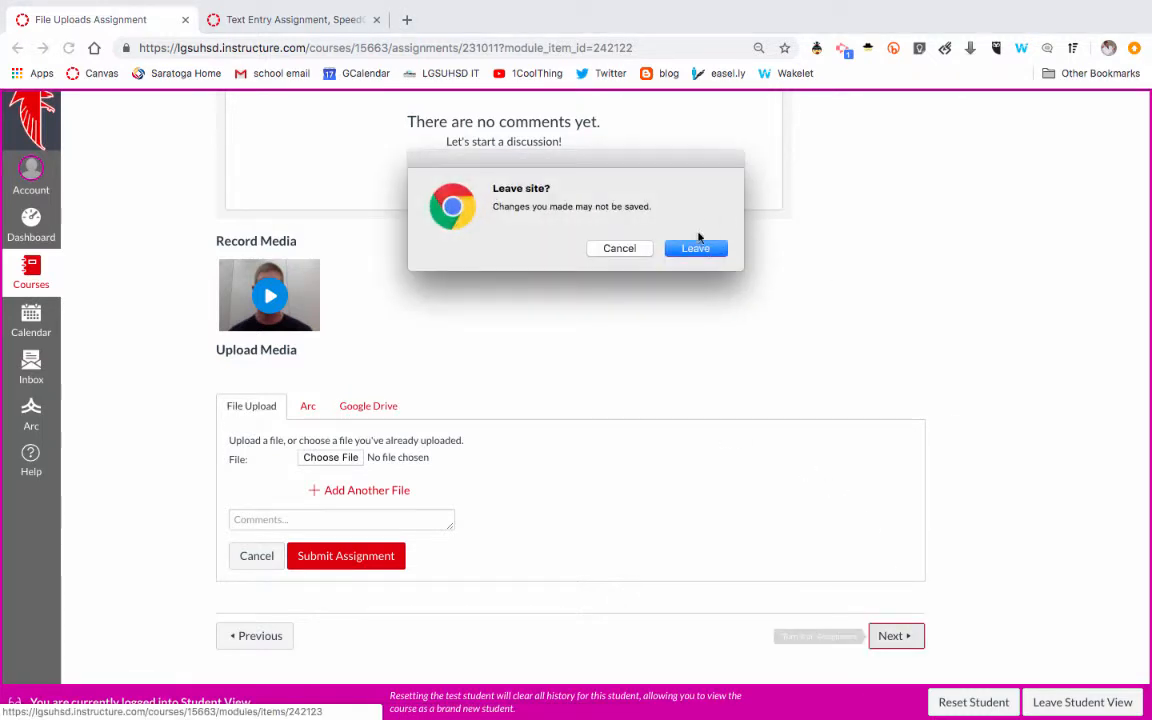
left_click(700, 248)
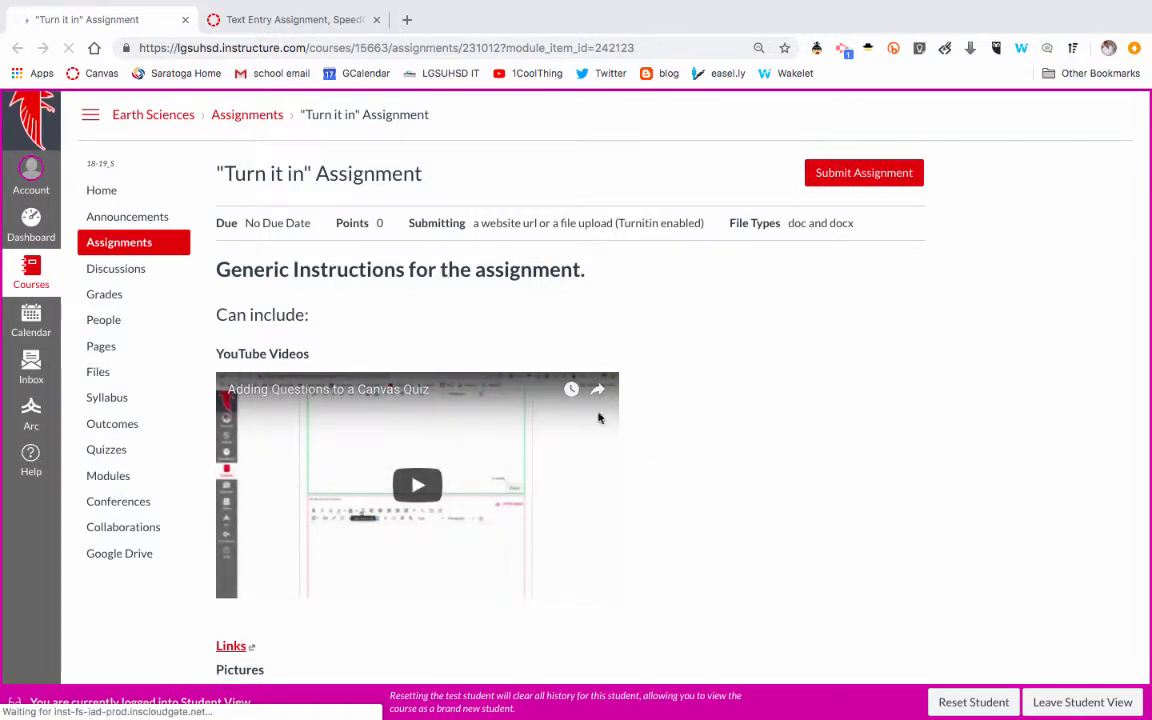
left_click(862, 174)
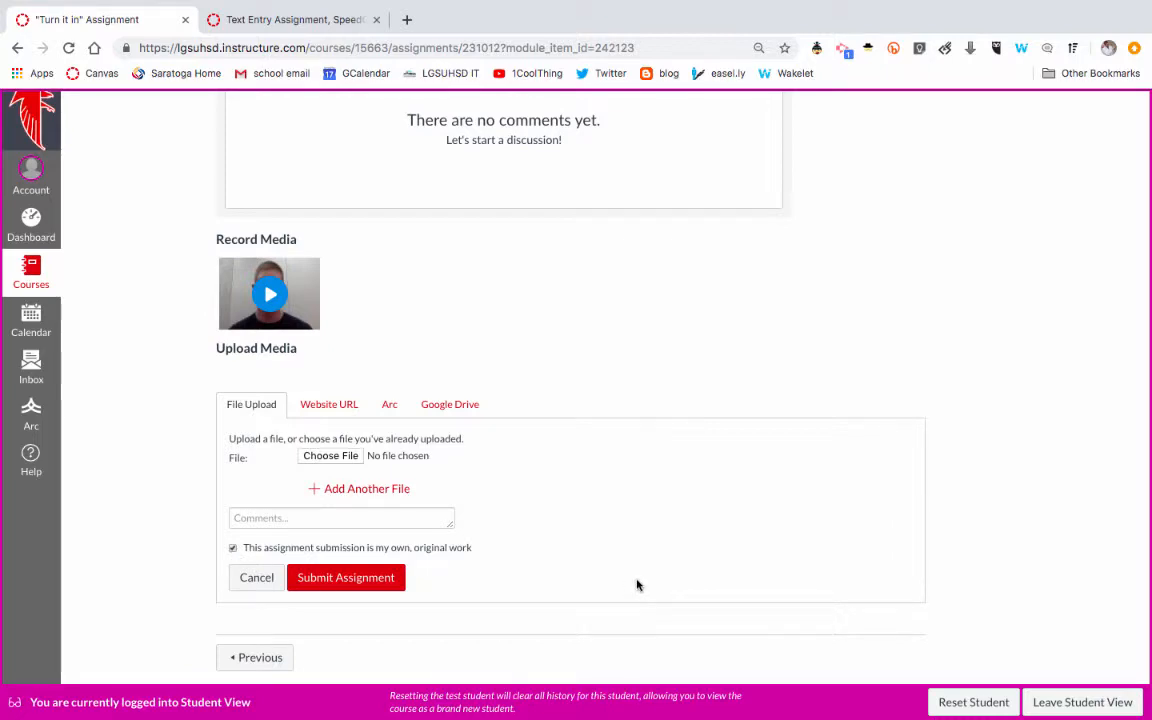
Step: Look over the "Turn it in" Assignment's submission requirements, instruction content and submission form with its original-work checkbox
scroll(637, 585, "up", 10)
scroll(638, 586, "down", 10)
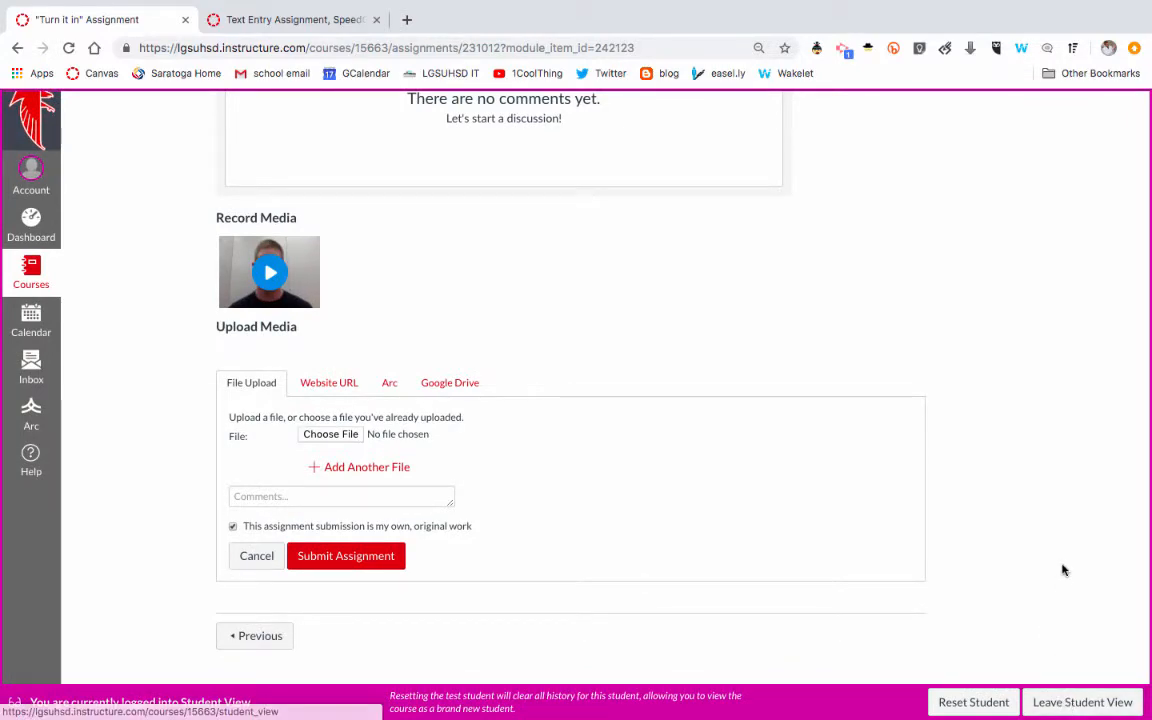
scroll(1062, 568, "up", 10)
scroll(1063, 569, "down", 4)
scroll(1062, 568, "down", 3)
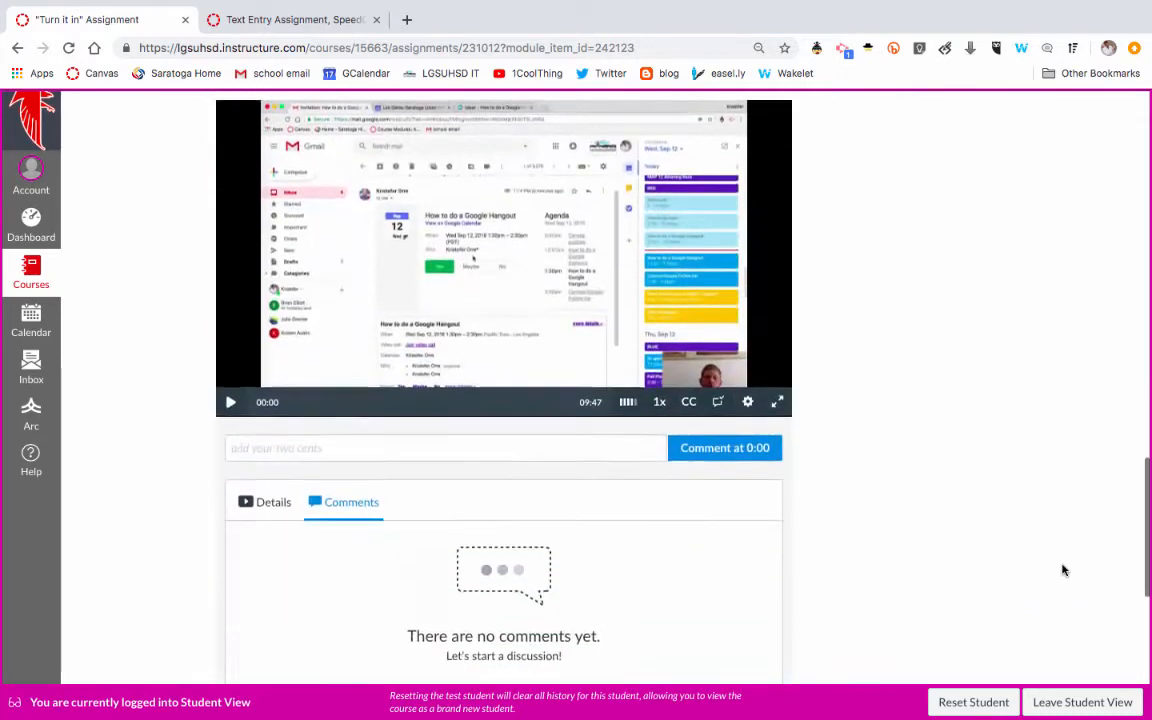
scroll(631, 424, "down", 3)
scroll(631, 424, "up", 15)
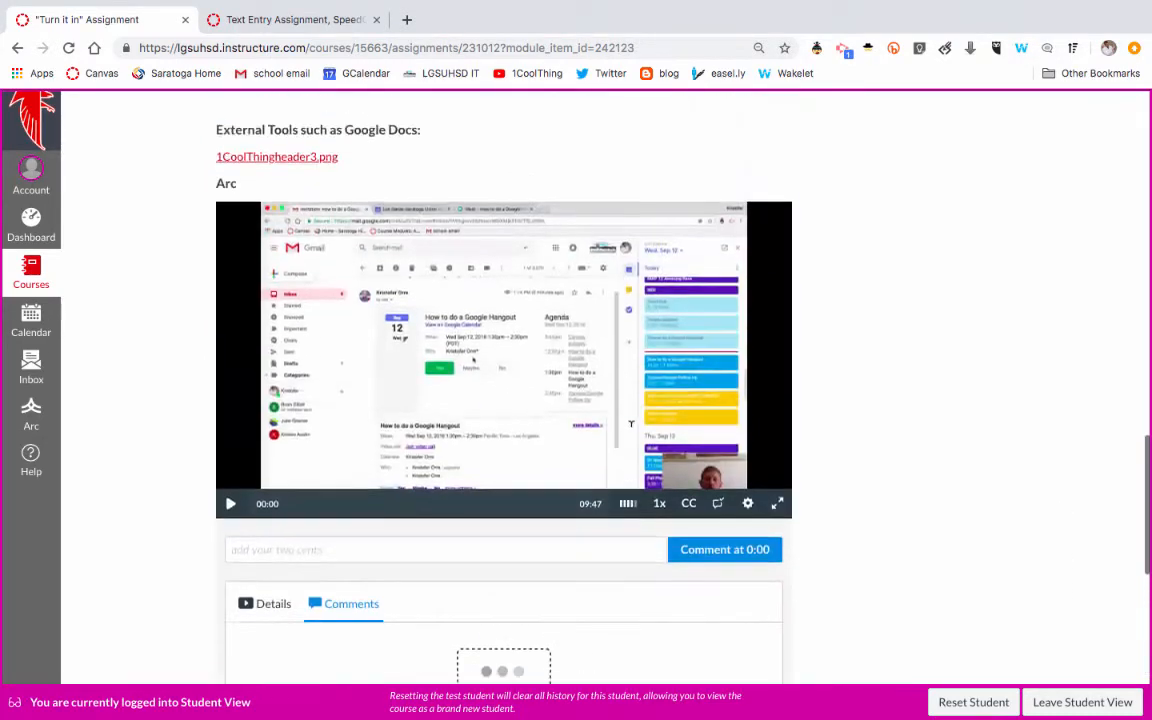
scroll(631, 424, "up", 5)
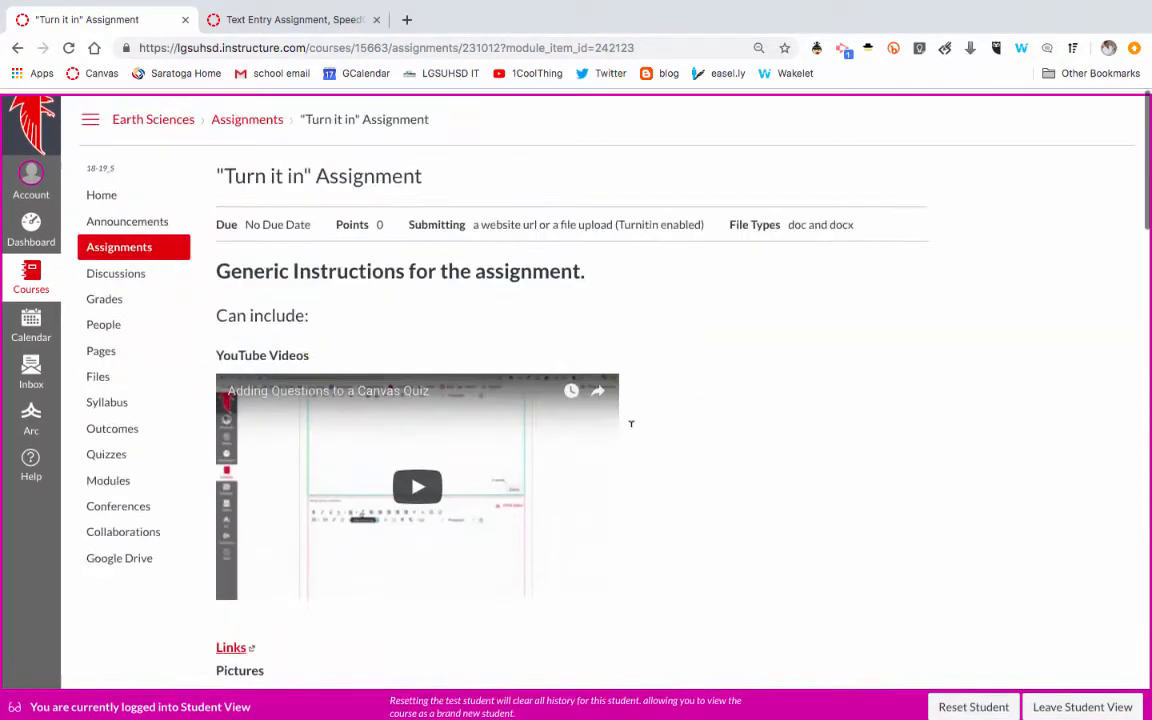
scroll(865, 558, "down", 20)
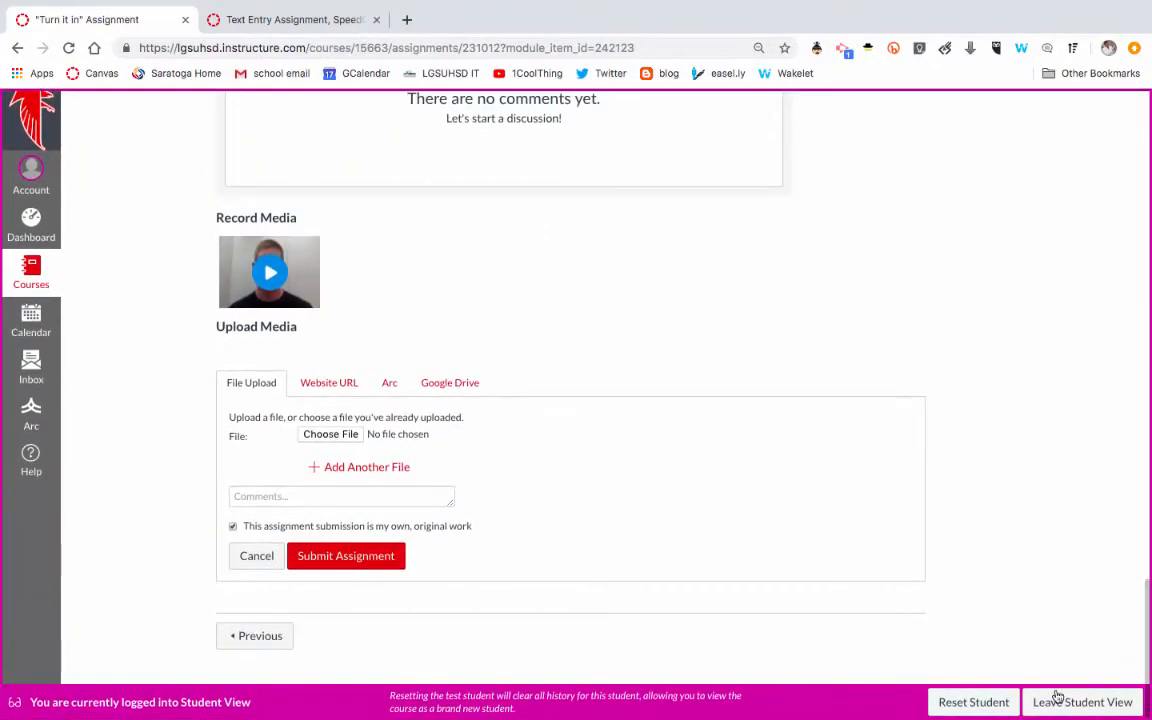
Step: Leave Student View, discarding the unsaved submission, and open the "Turn it in" Assignment in SpeedGrader
left_click(1082, 683)
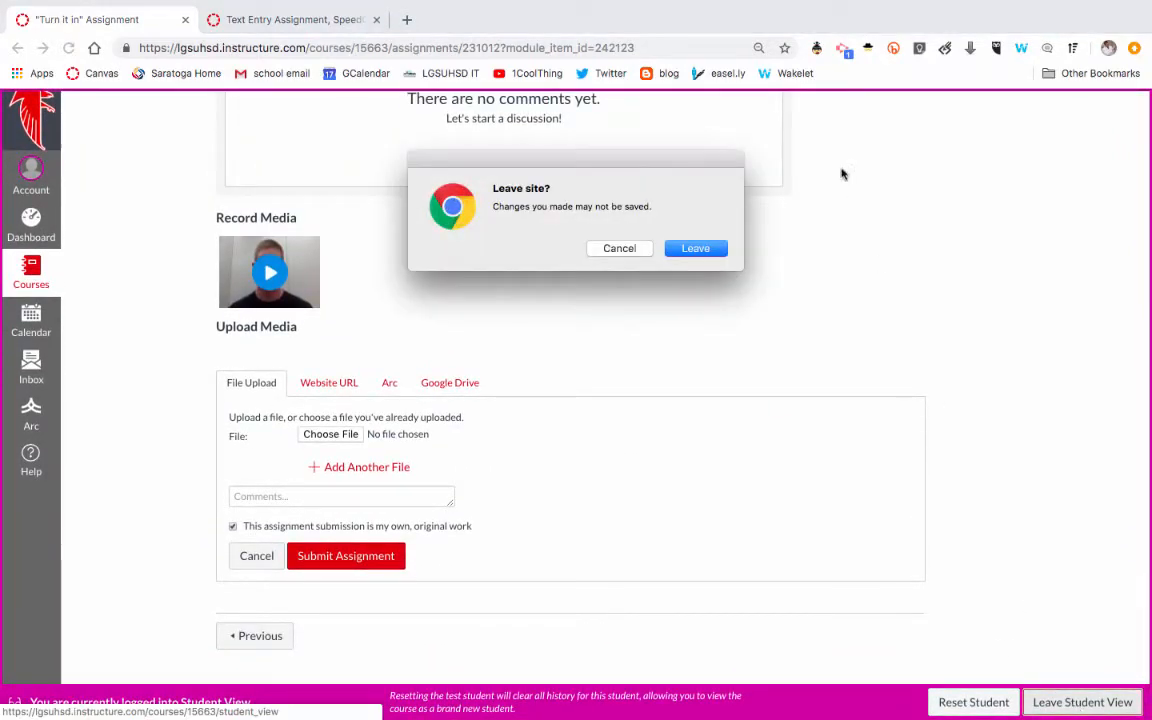
left_click(690, 249)
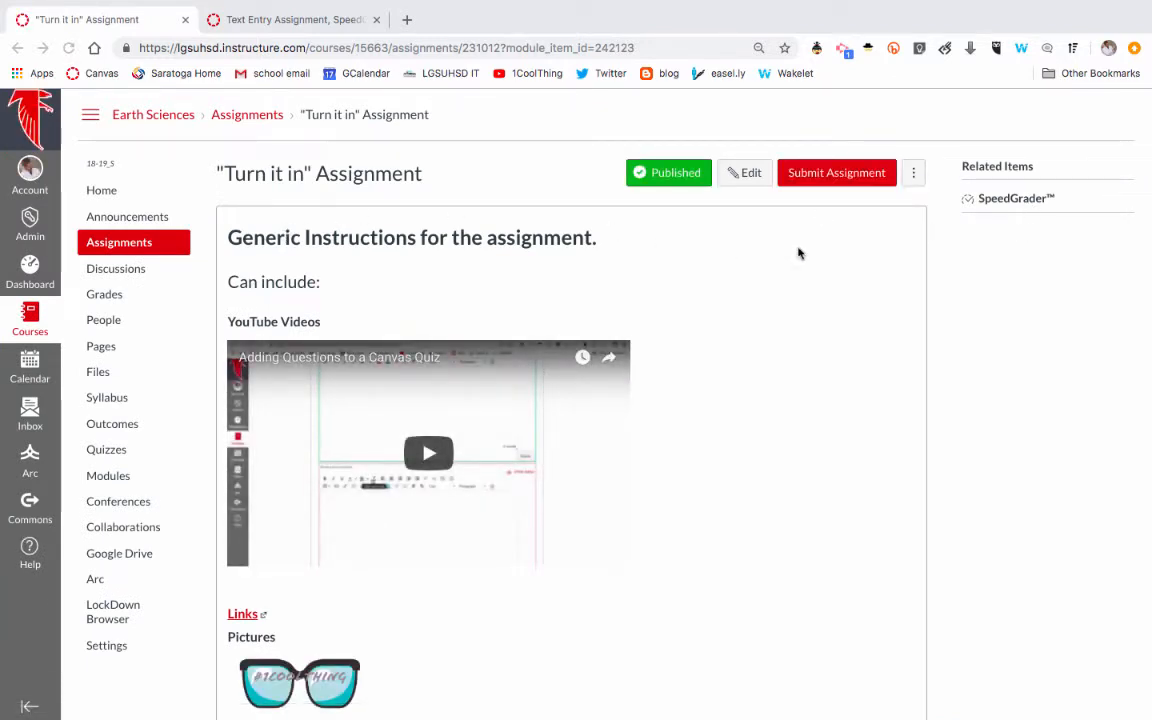
left_click(980, 198)
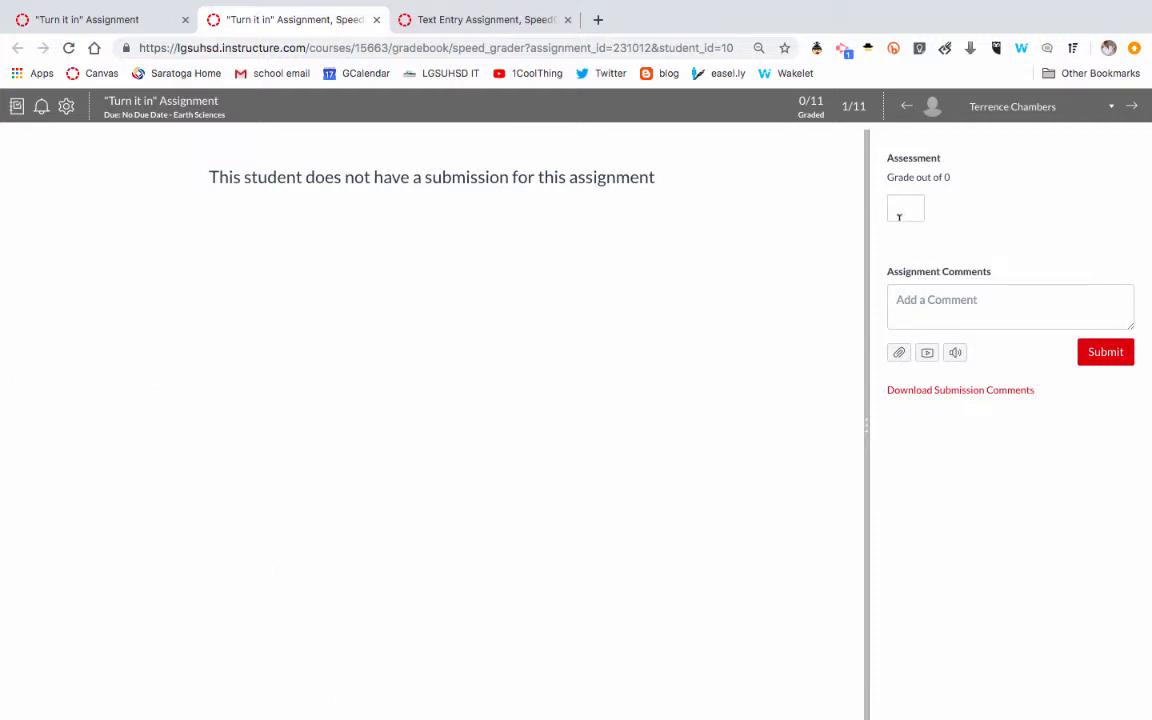
Step: Look through the list of students in SpeedGrader and close it without choosing another student
left_click(1110, 110)
mouse_move(1054, 139)
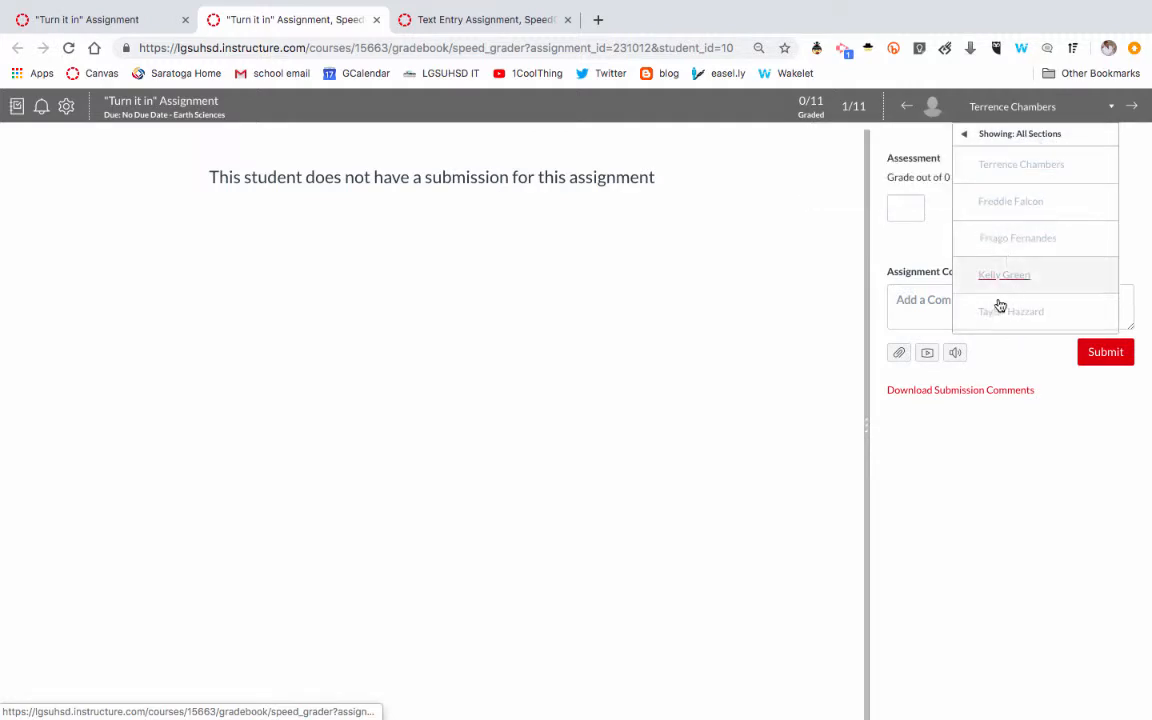
left_click(1125, 184)
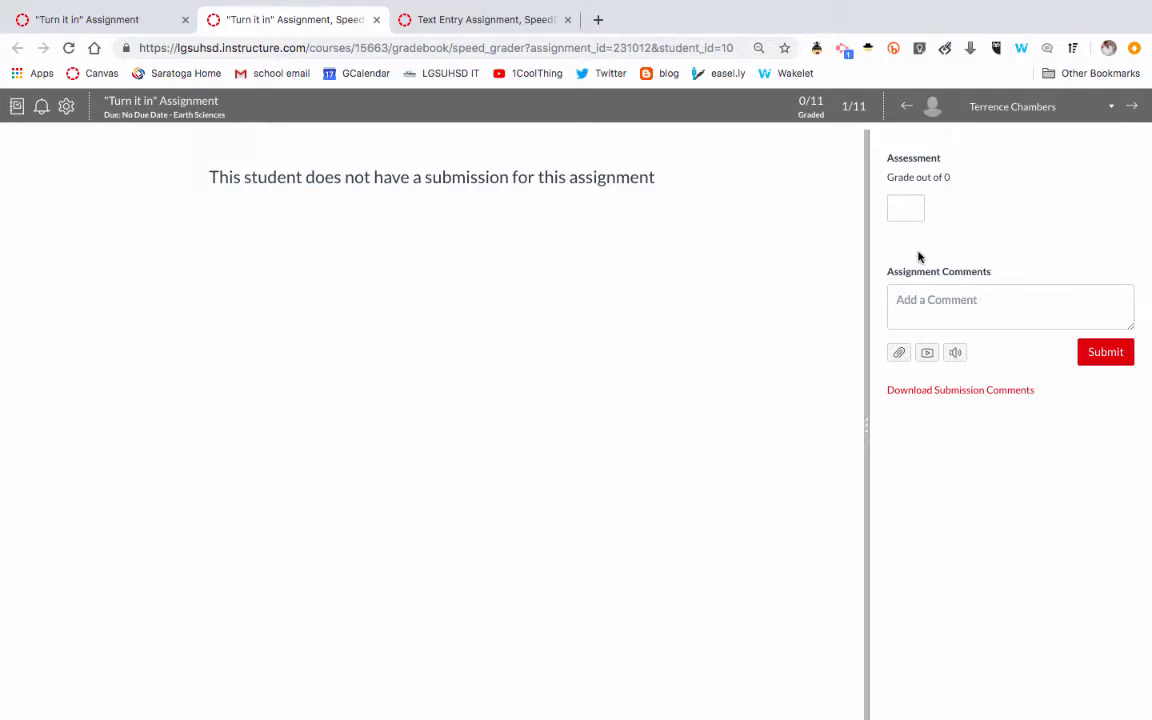
Step: Show the grade and assignment comment fields for the first student, and advance to the next student
left_click(906, 205)
left_click(917, 303)
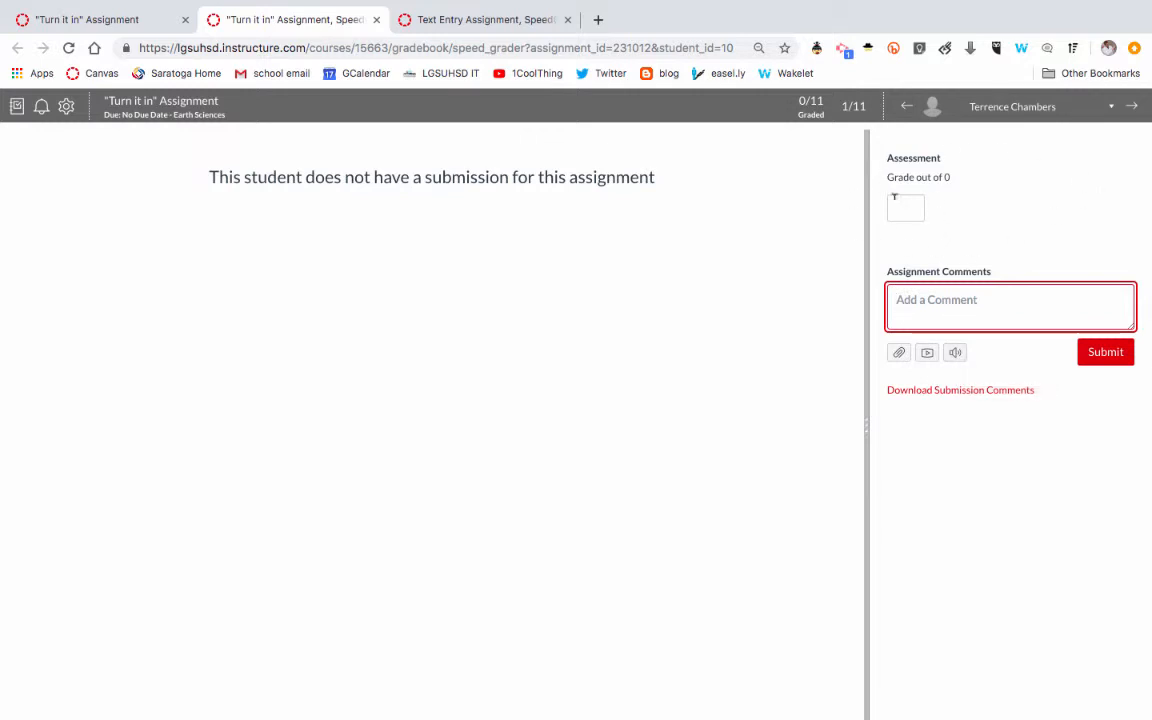
left_click(1133, 107)
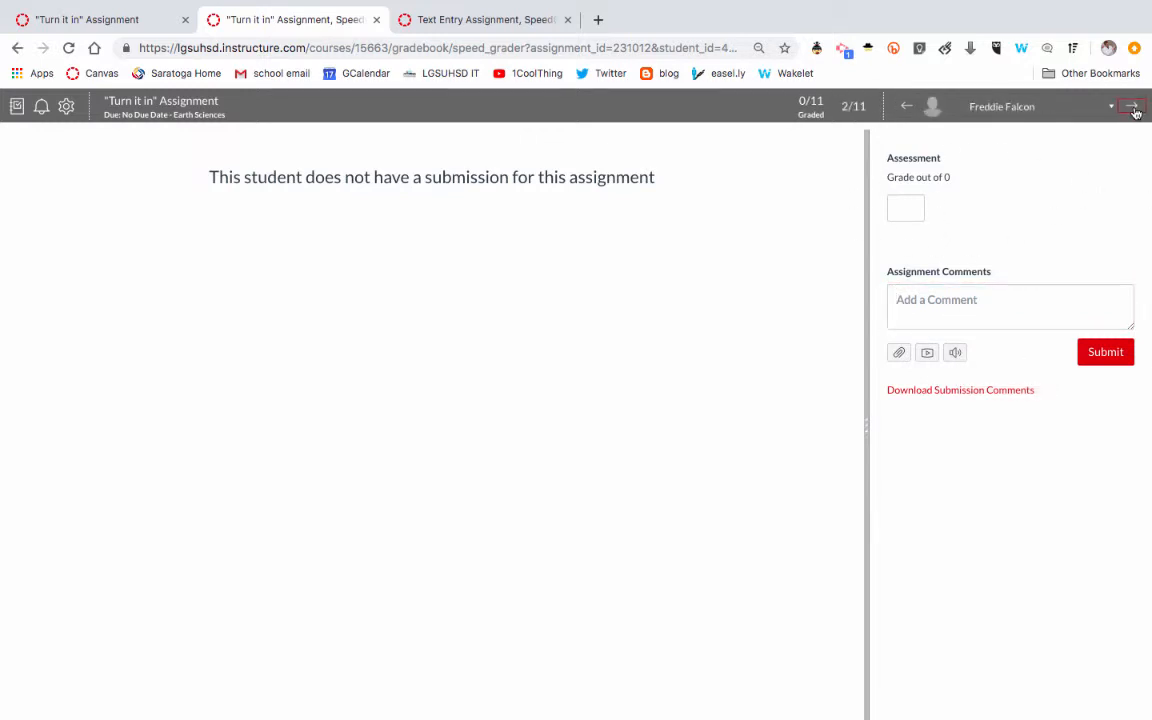